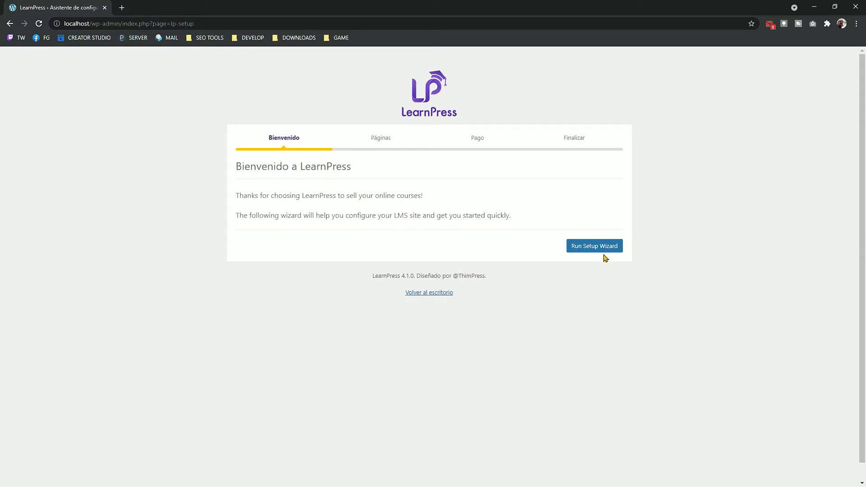
Step: Start the setup wizard and review the assigned courses, profile, checkout, teacher and terms pages
click(602, 251)
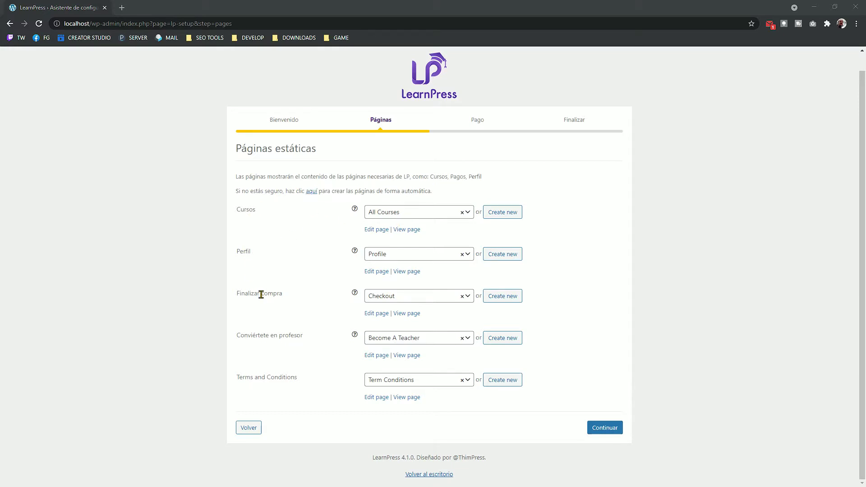
click(271, 334)
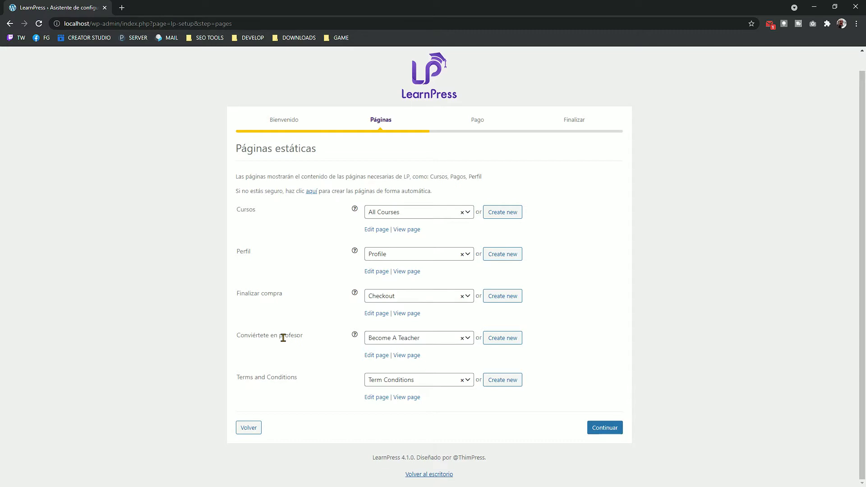
click(463, 381)
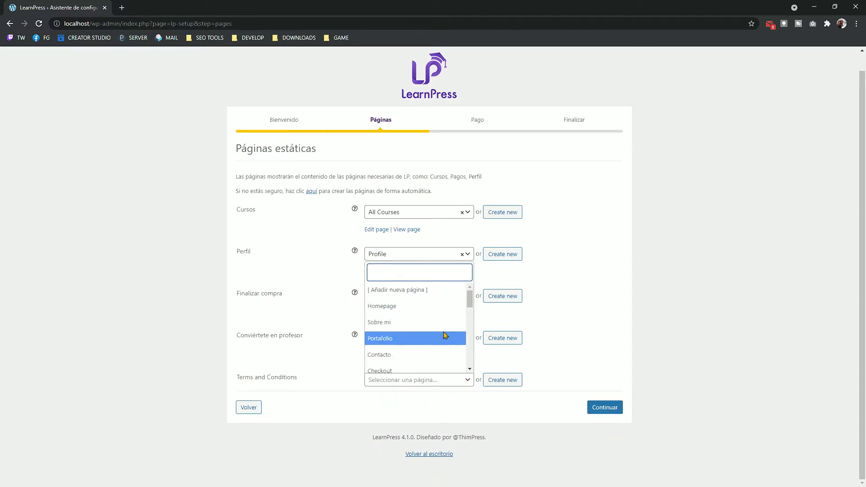
scroll(444, 334, down, 5)
scroll(444, 333, down, 5)
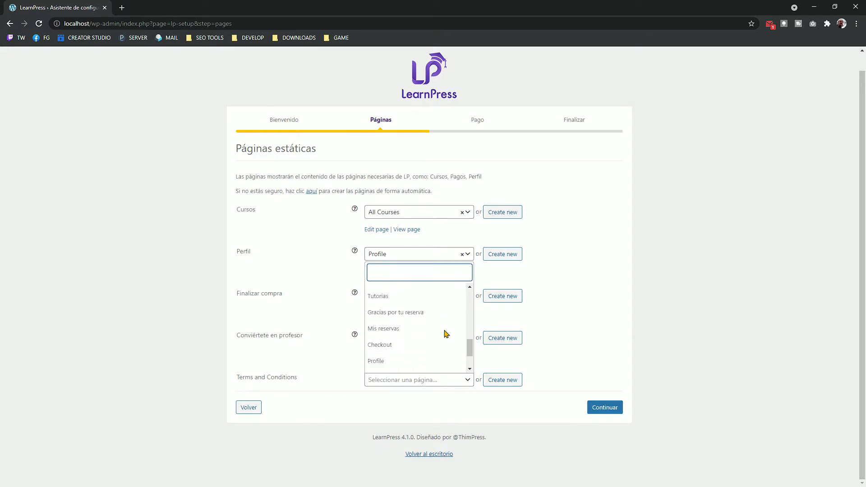
scroll(428, 354, up, 5)
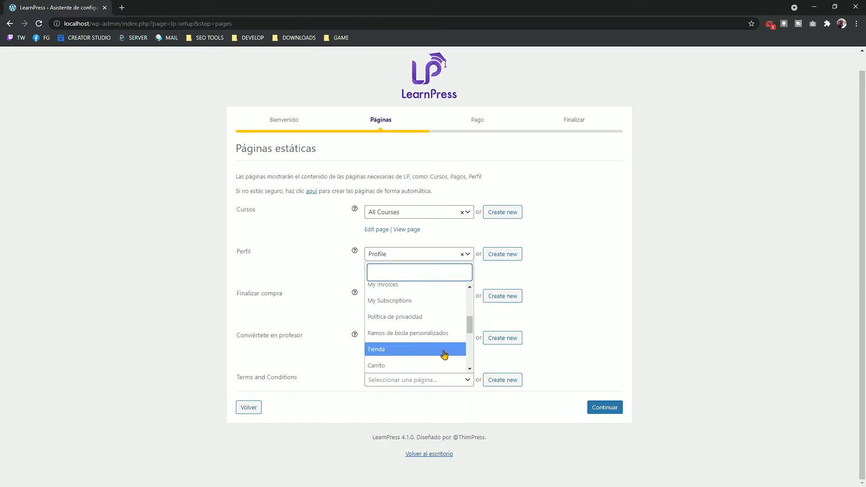
click(343, 404)
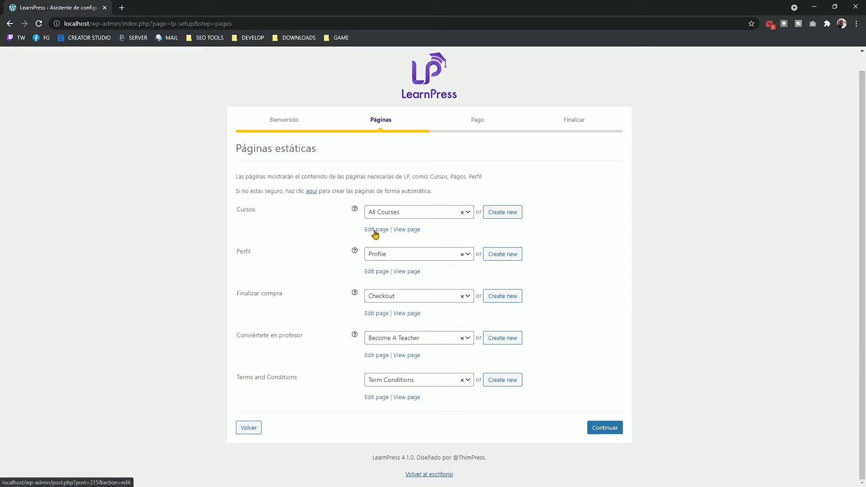
Step: Open the All Courses page editor in a new tab, then close it again
click(375, 230)
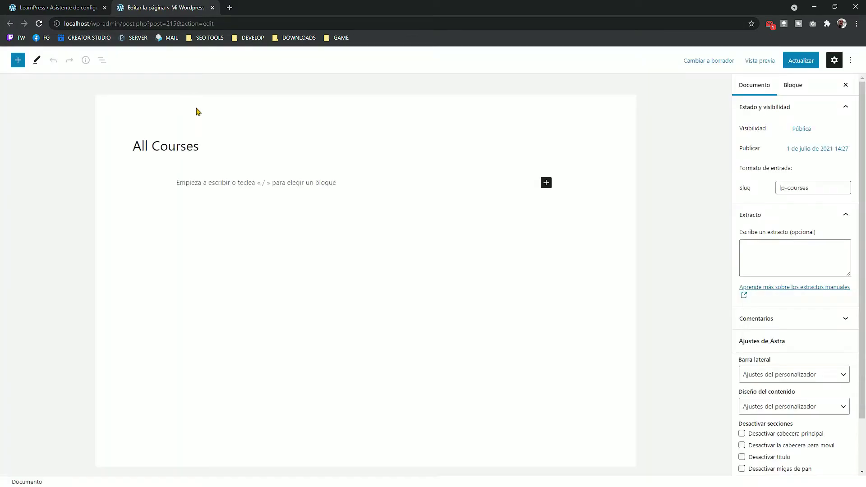
click(157, 145)
key(ctrl+w)
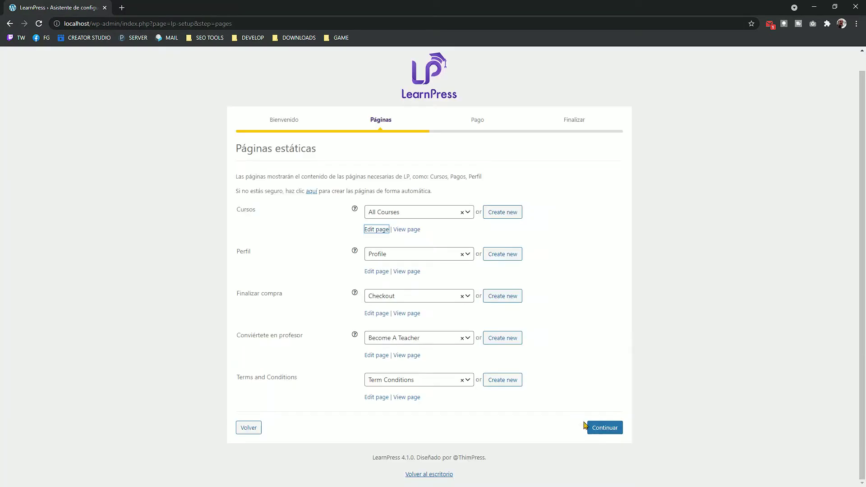
Step: On the payment step, enter the PayPal account e-mail address
click(609, 430)
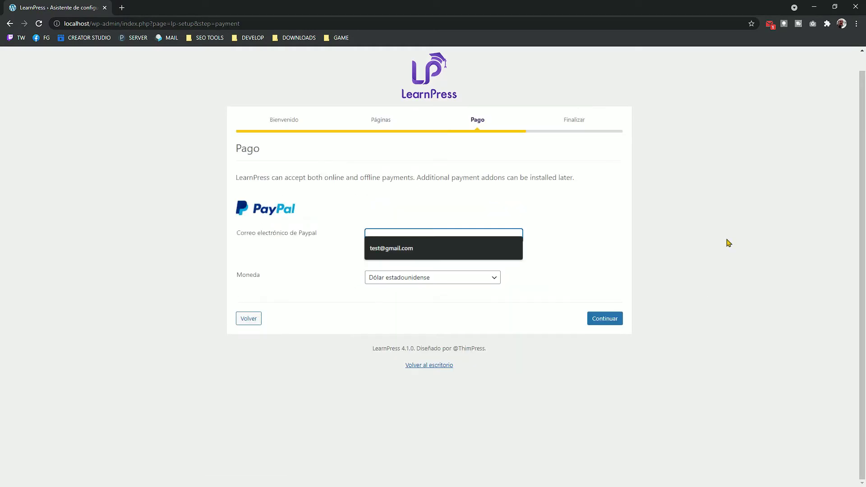
click(636, 227)
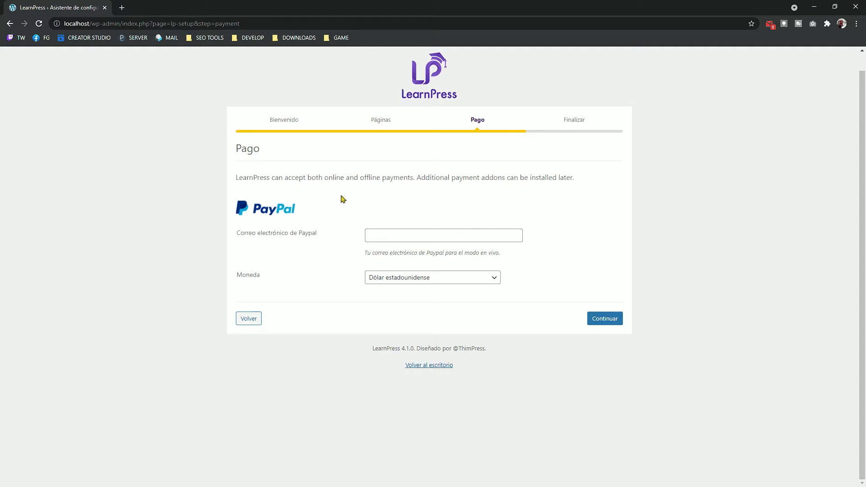
click(401, 233)
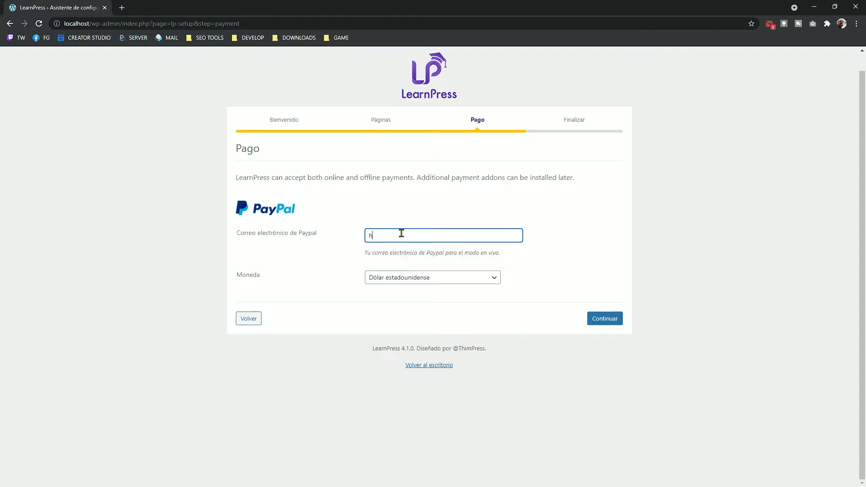
triple_click(385, 235)
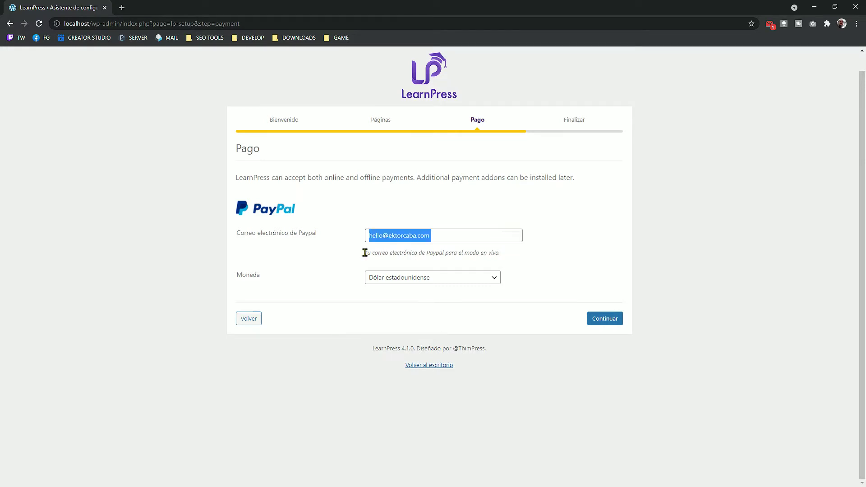
Step: Choose Euro as the currency and continue to the final wizard step
click(460, 277)
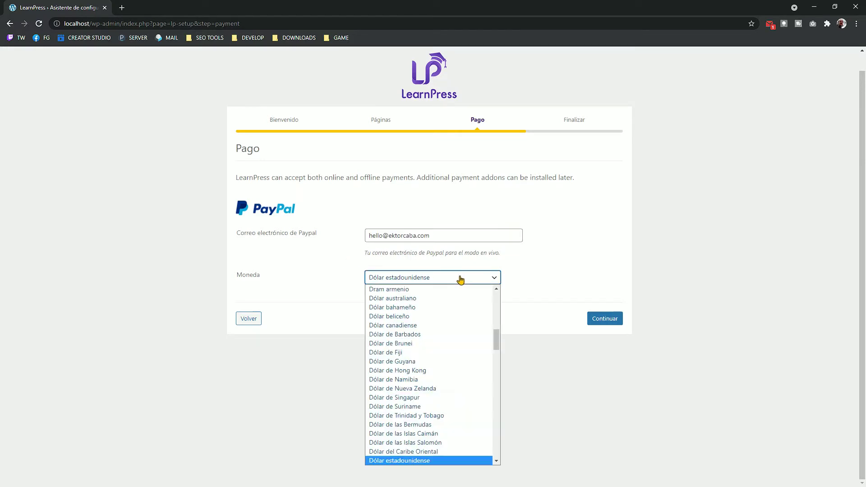
scroll(438, 293, up, 1)
text(eu)
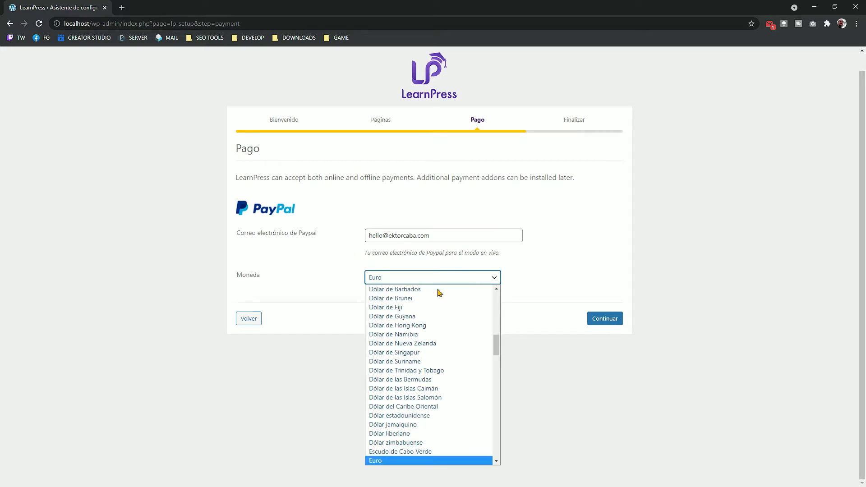
scroll(426, 401, down, 1)
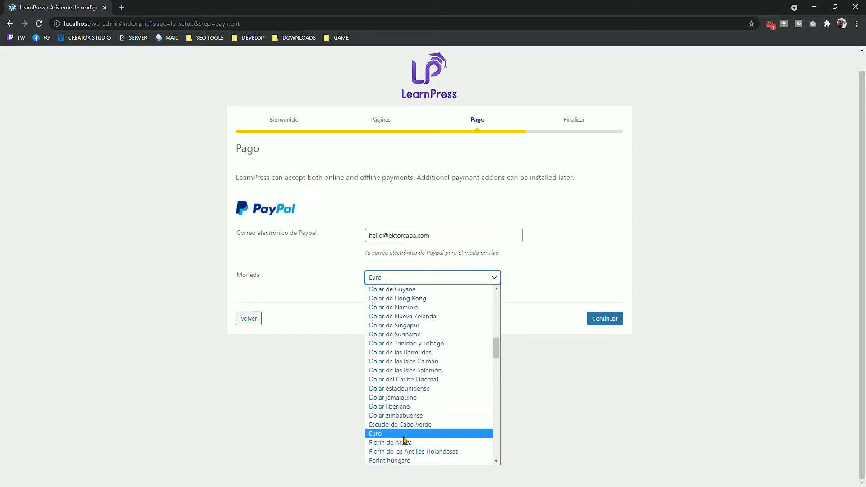
click(404, 436)
click(617, 323)
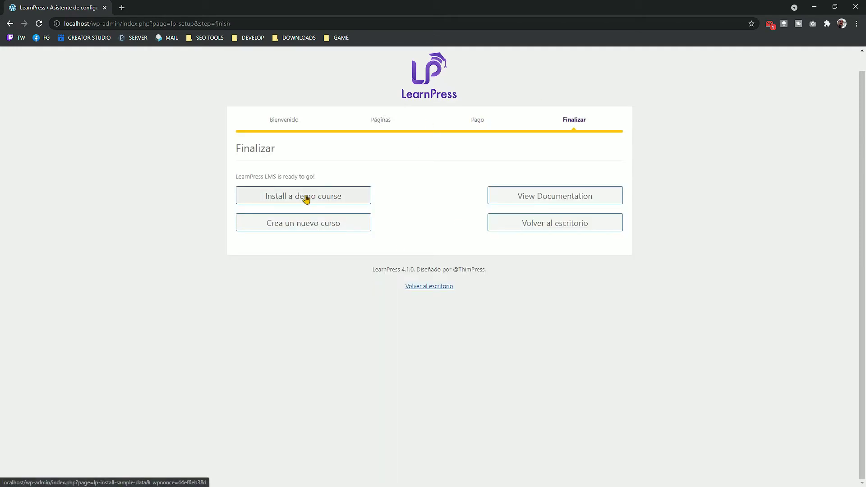
Step: Return to the dashboard, open LearnPress > Cursos and start a new course
click(505, 223)
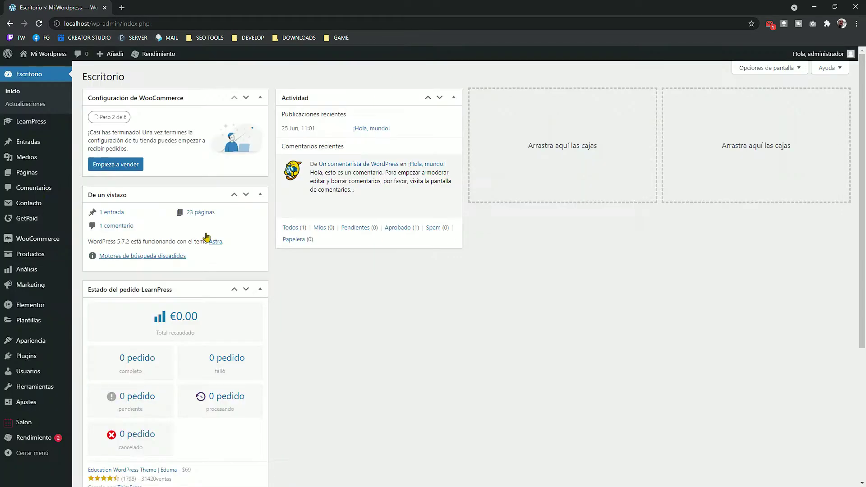
mouse_move(36, 127)
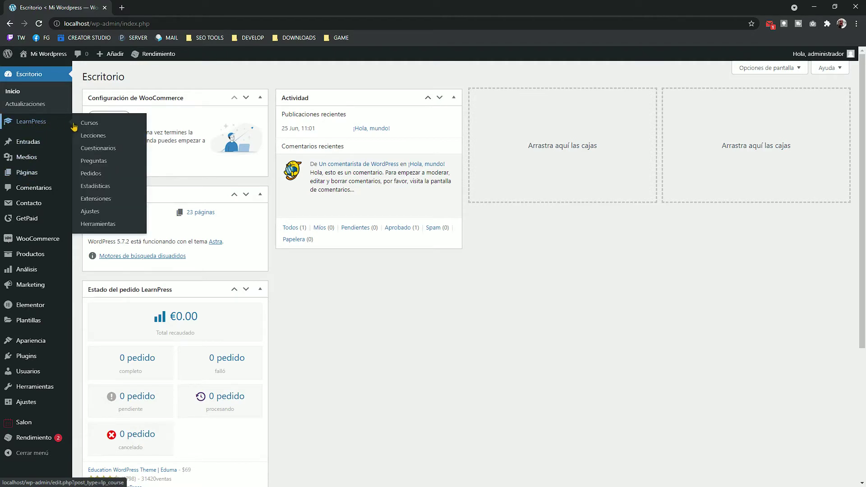
click(89, 129)
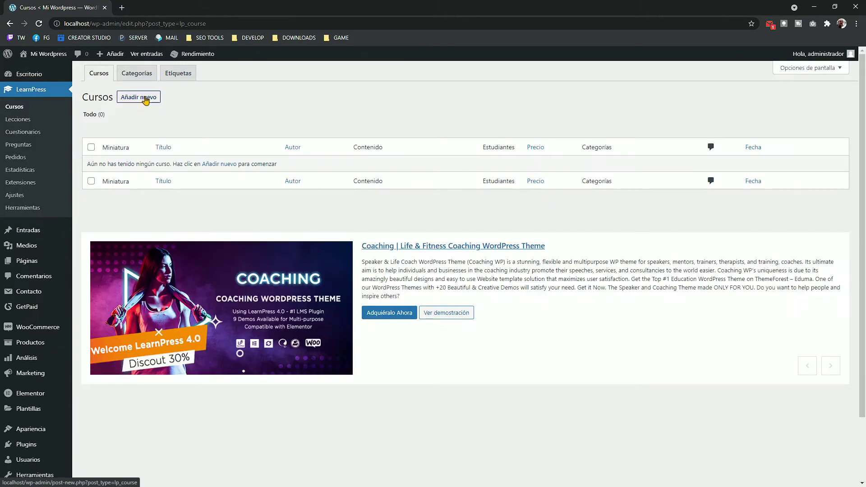
click(146, 100)
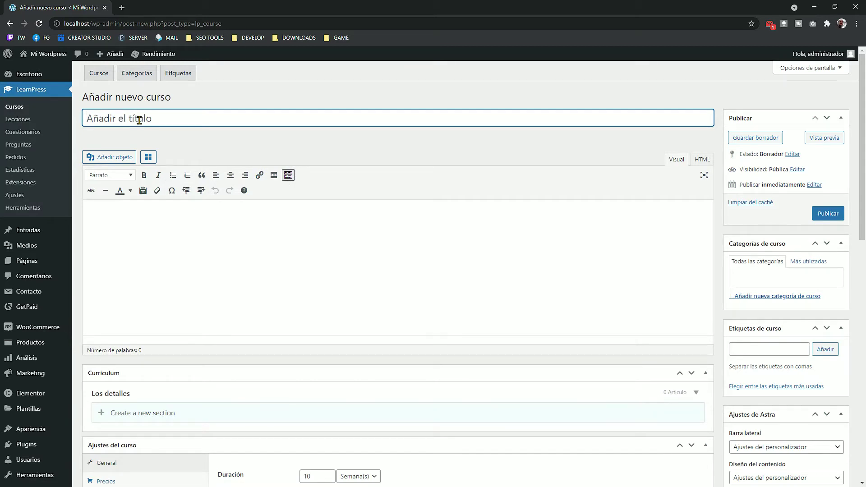
Step: Title the course 'Introducción a la fotografía de bodas' and add its wedding-portrait description
text(Introduccion a la)
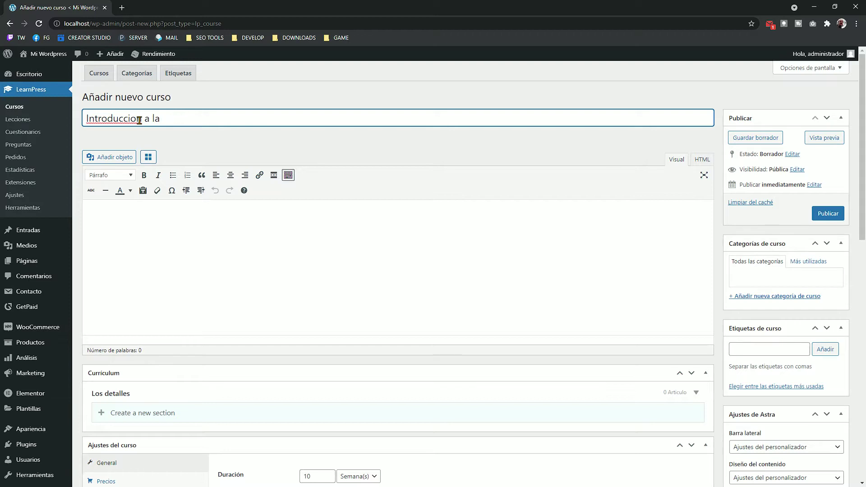
text( fotografia de bodas)
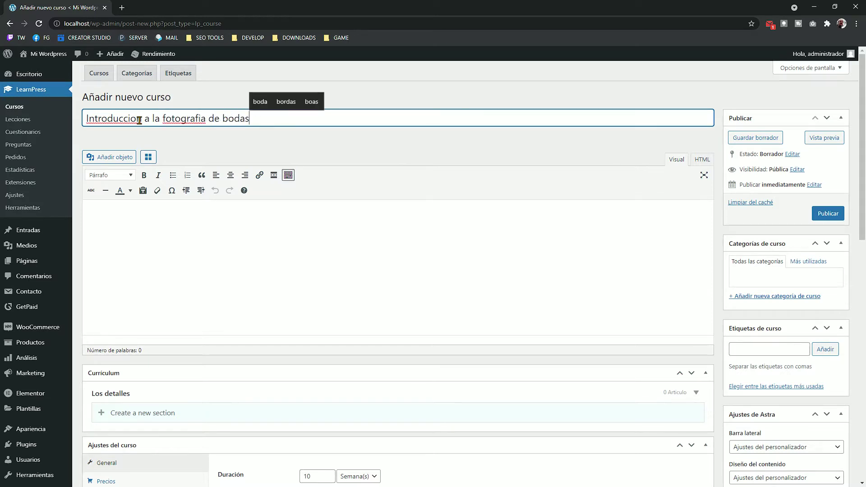
right_click(131, 121)
click(158, 128)
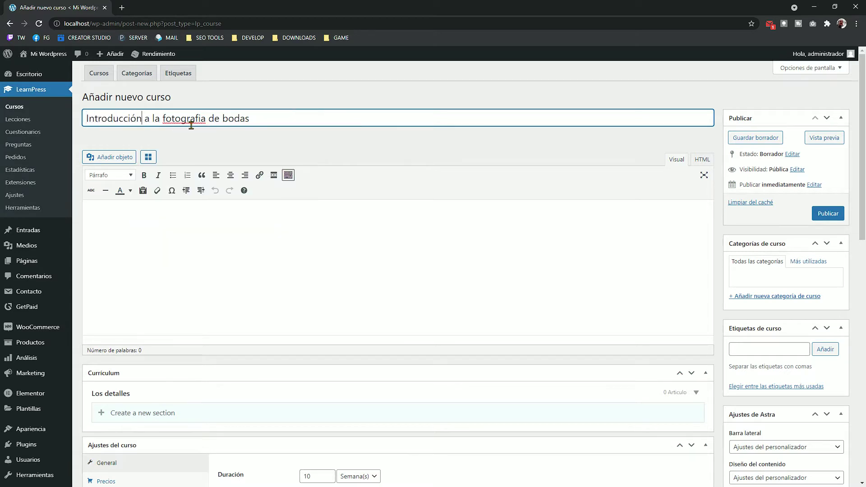
right_click(191, 125)
click(218, 132)
click(384, 238)
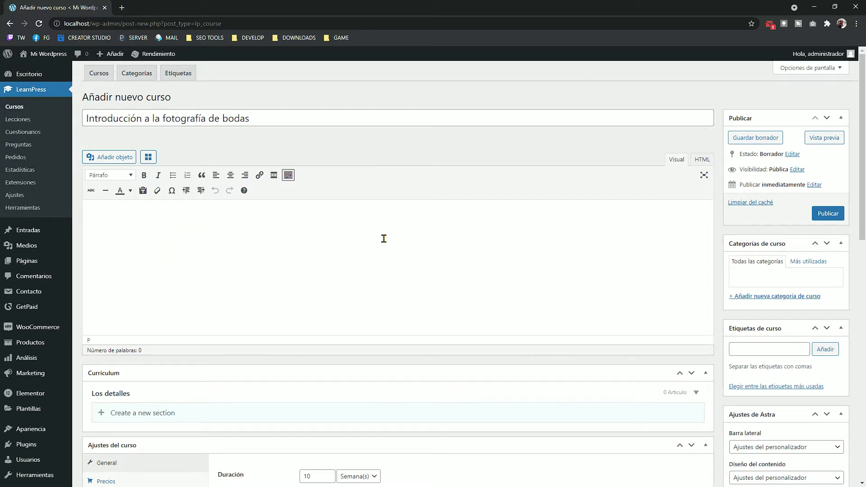
text(Este )
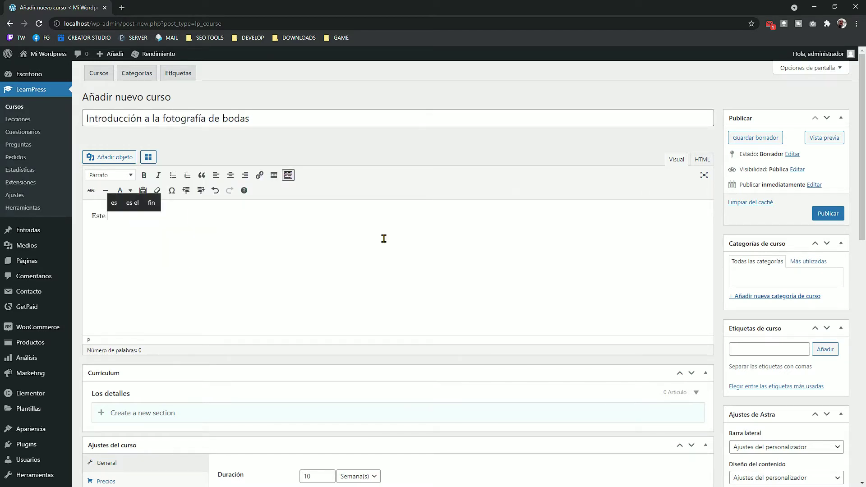
text(es un curs)
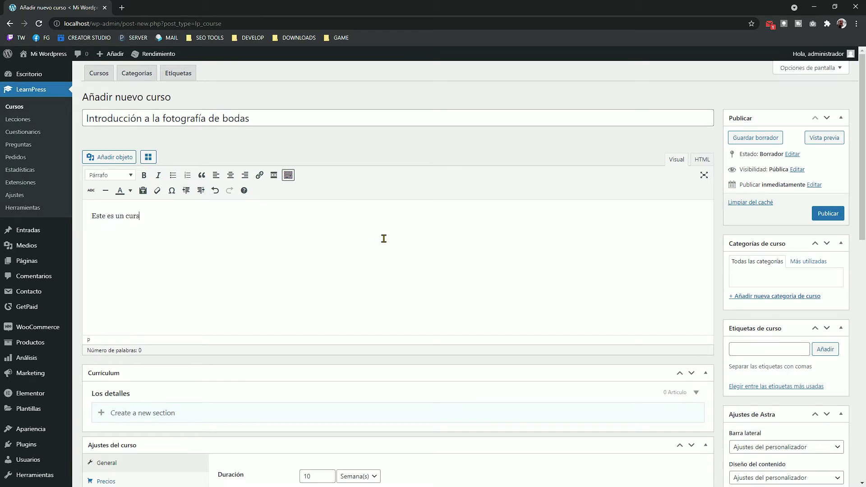
text(o de introduccion a la fotografia de retr)
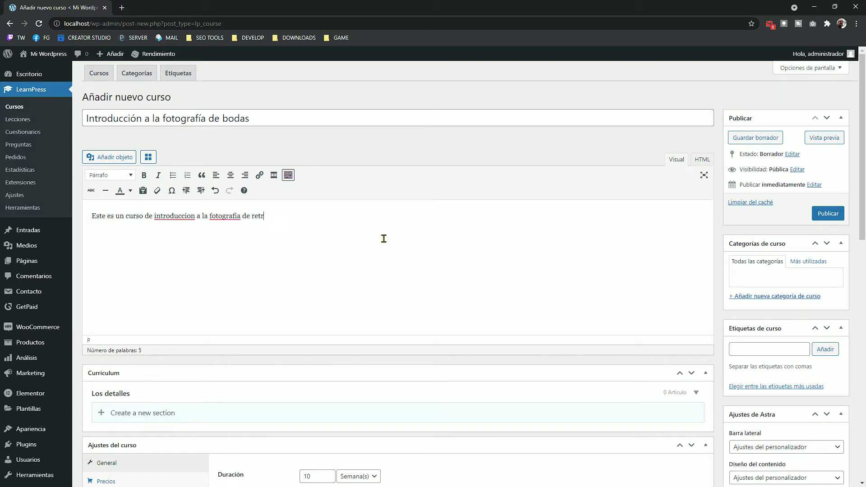
text(atos para bodas.)
Step: Add a new course category named Fotografia
click(770, 296)
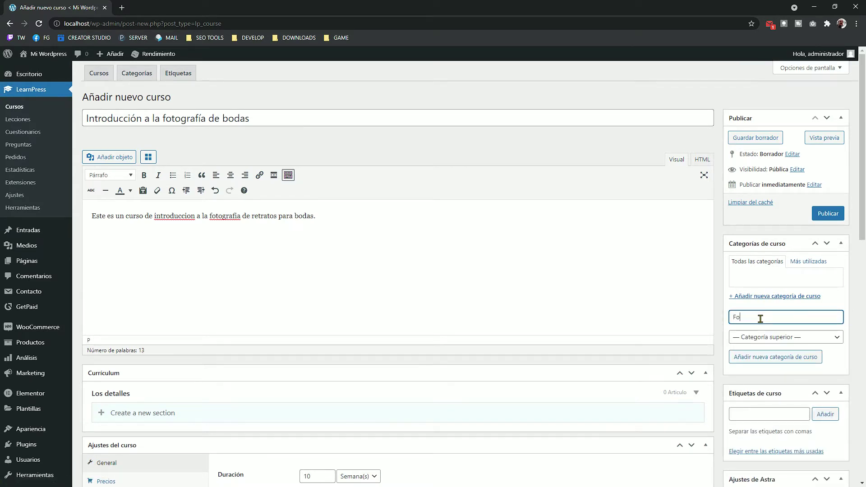
text(Fotografia)
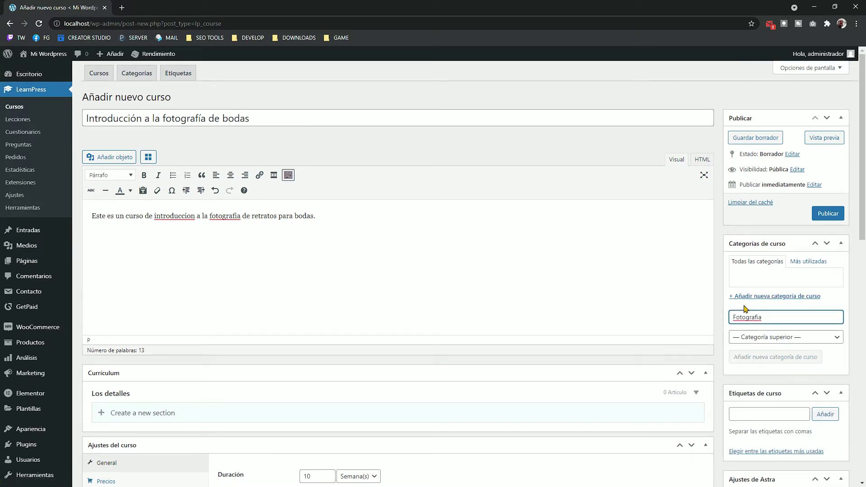
scroll(760, 306, down, 2)
scroll(771, 280, down, 1)
key(Return)
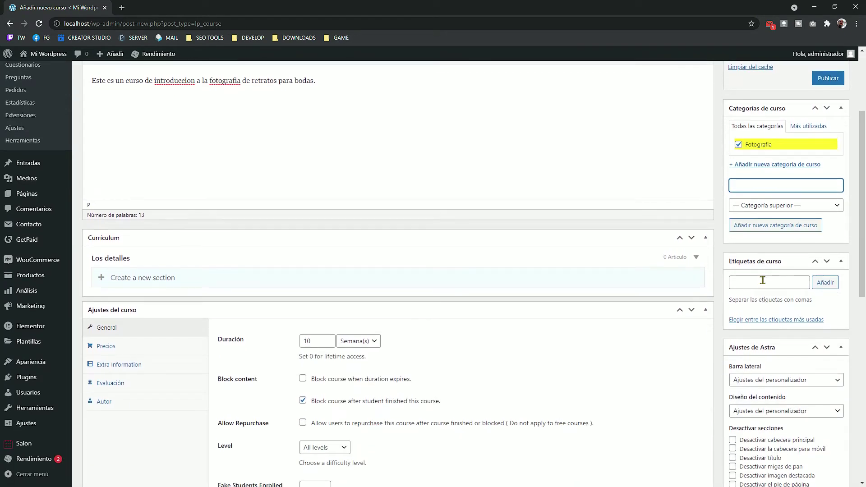
Step: Tag the course with bodas
click(761, 283)
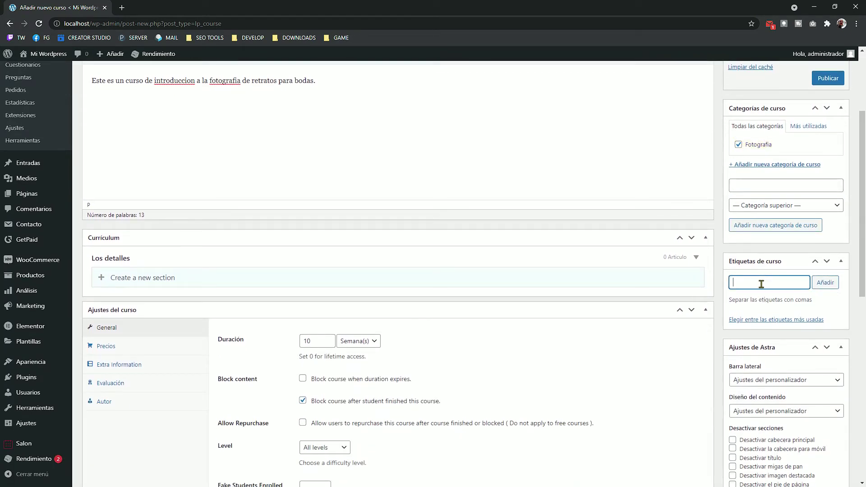
text(bodas)
key(Return)
scroll(761, 283, down, 2)
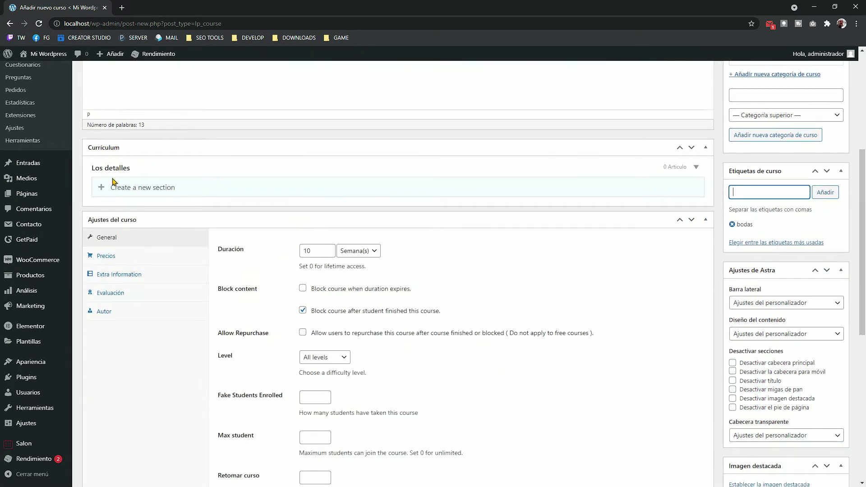
scroll(151, 212, up, 2)
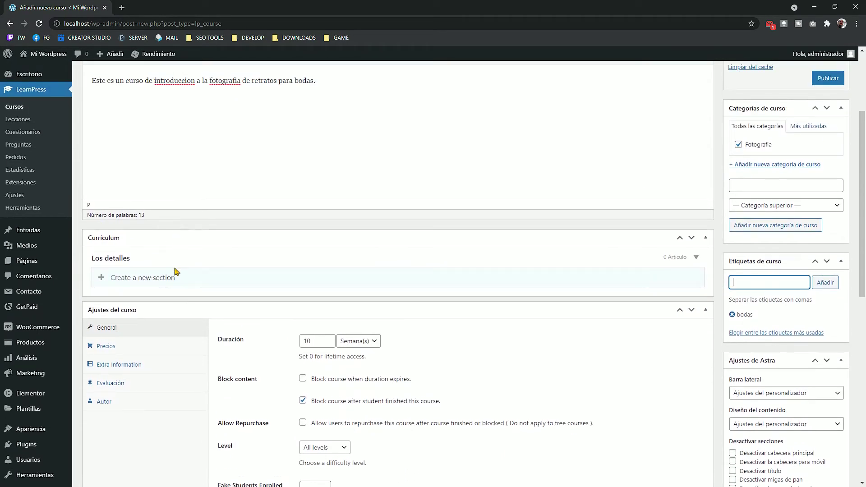
scroll(137, 277, down, 2)
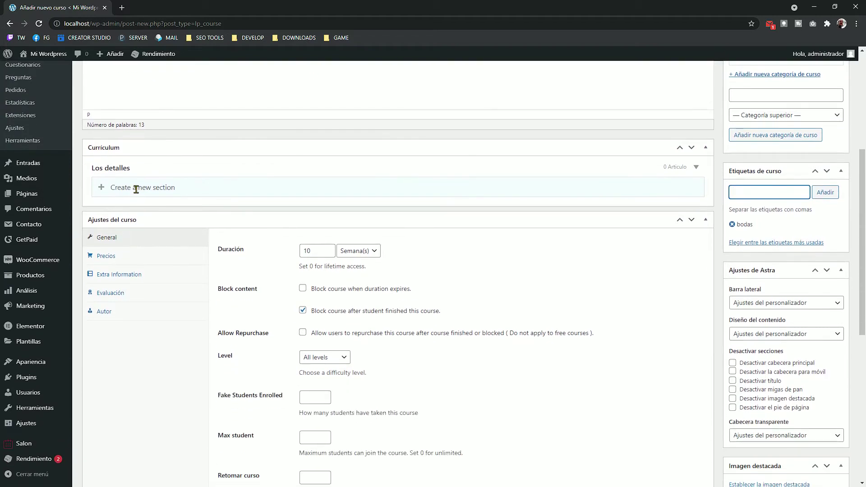
scroll(147, 223, up, 4)
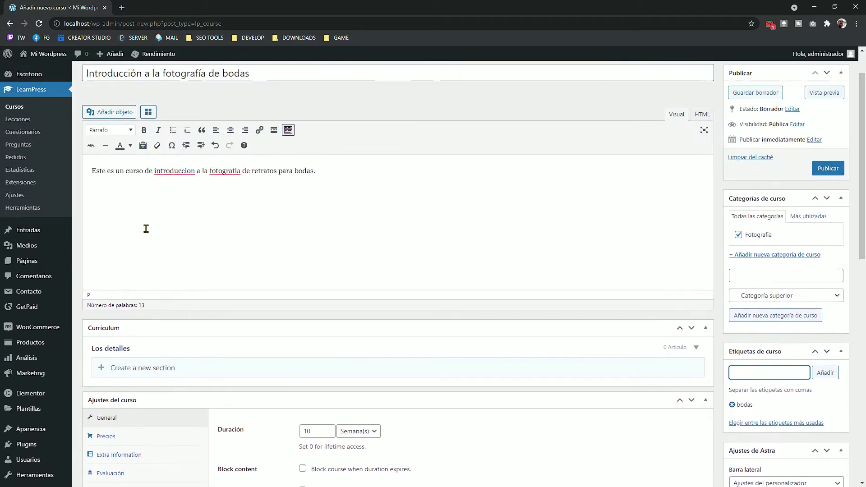
scroll(145, 229, down, 1)
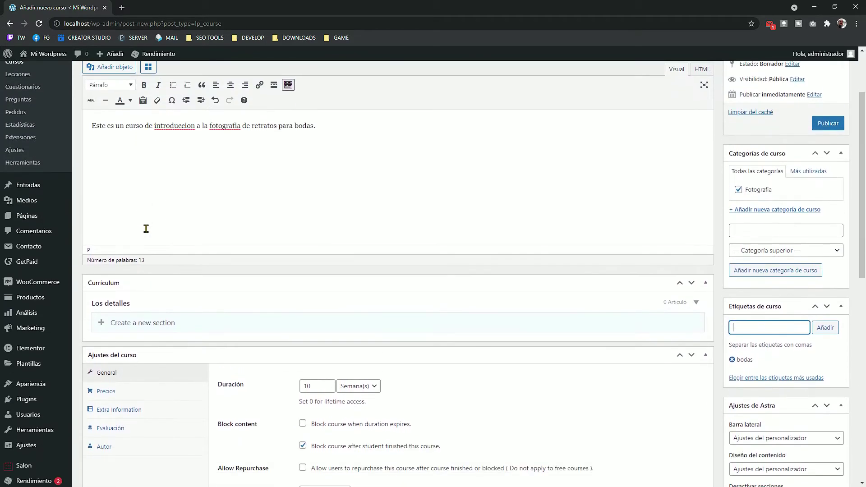
Step: Create curriculum sections Tema 1 and Tema 2
click(131, 321)
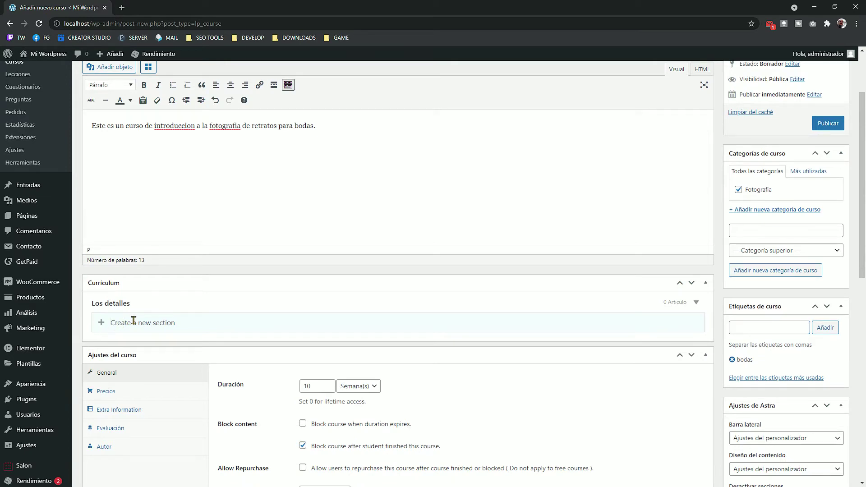
text(Tema 1)
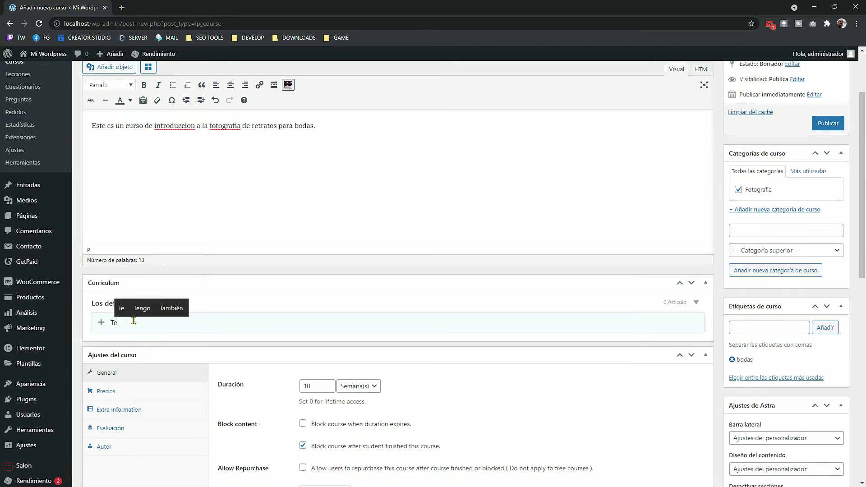
key(Return)
scroll(156, 252, down, 2)
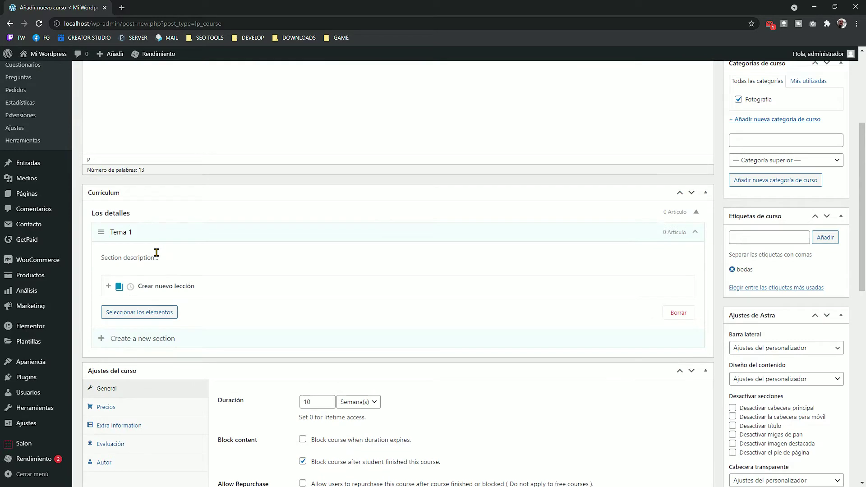
text(Tema 2)
key(Return)
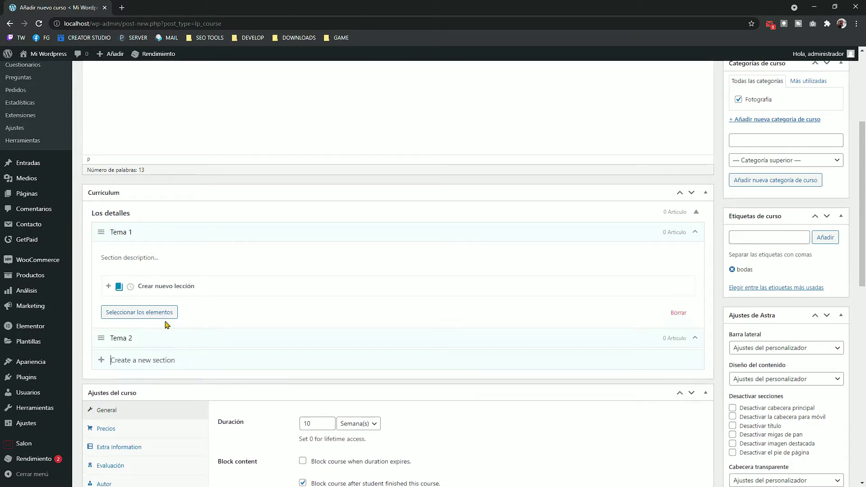
Step: Add lessons 'Conoce a fondo tu equipo' and 'La mejor iluminación para retrato' to Tema 1
scroll(211, 353, down, 1)
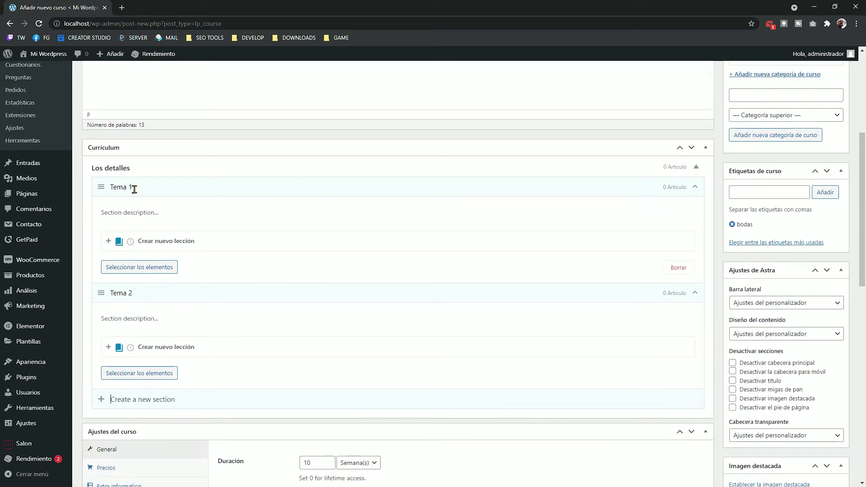
scroll(167, 188, down, 1)
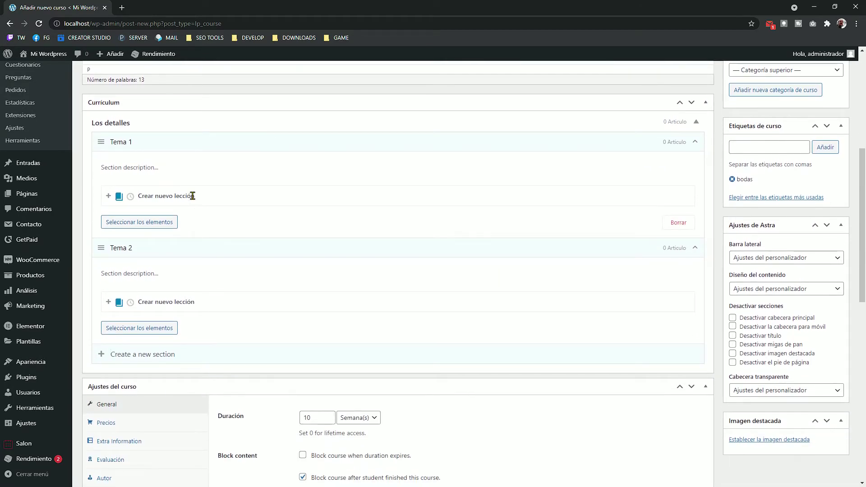
text(Conoce a fondo tu equipo)
key(Return)
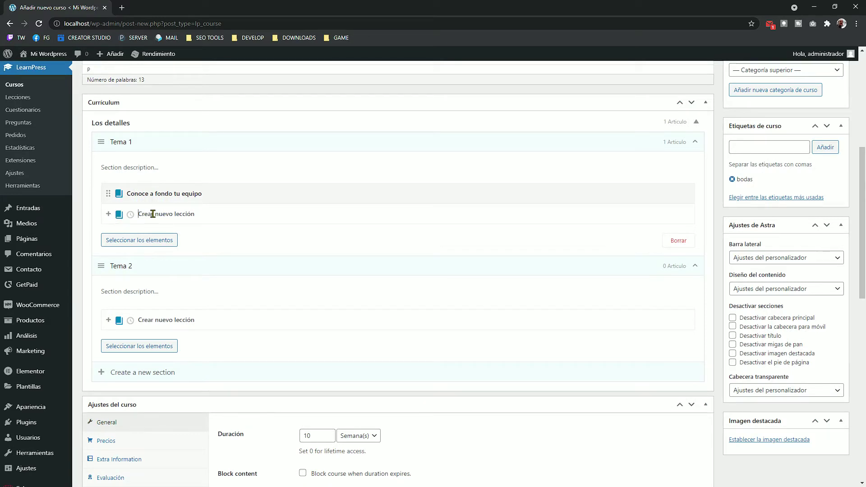
text(La mejor ilumicacion para retrato)
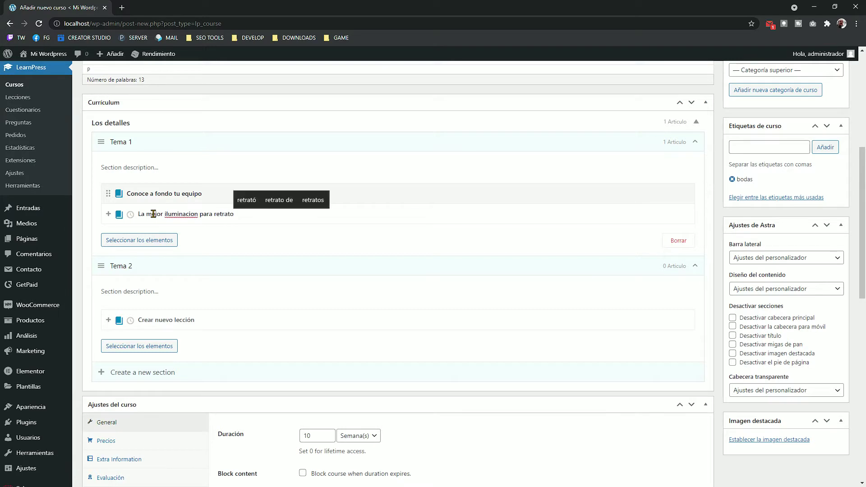
right_click(194, 214)
click(205, 224)
scroll(209, 234, down, 2)
Step: Add the lesson 'Teoría del color' to Tema 2
click(181, 251)
text(Teoría de )
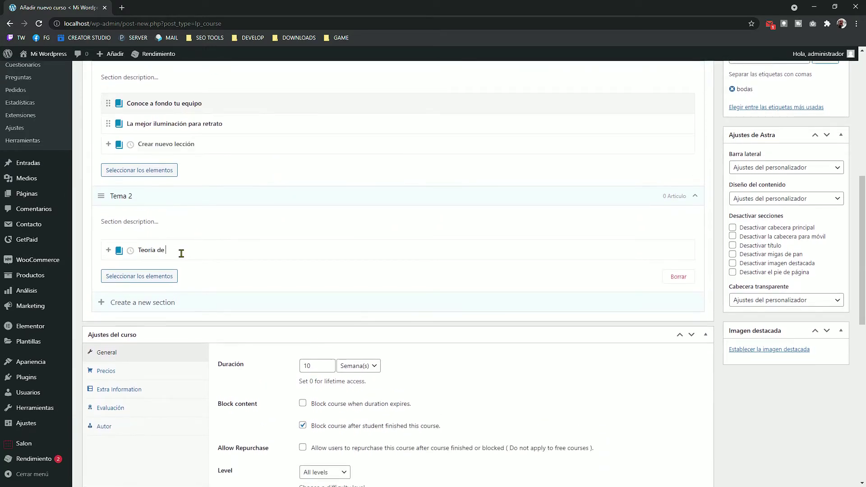
text(l color)
key(Return)
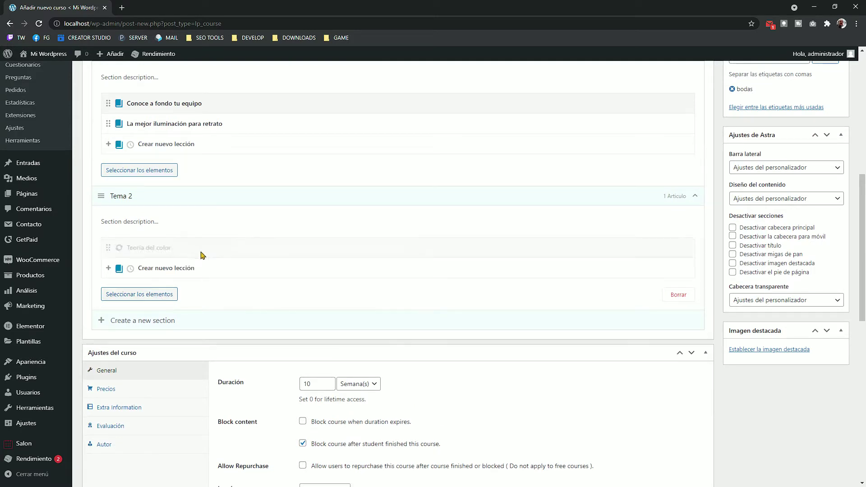
scroll(254, 280, up, 3)
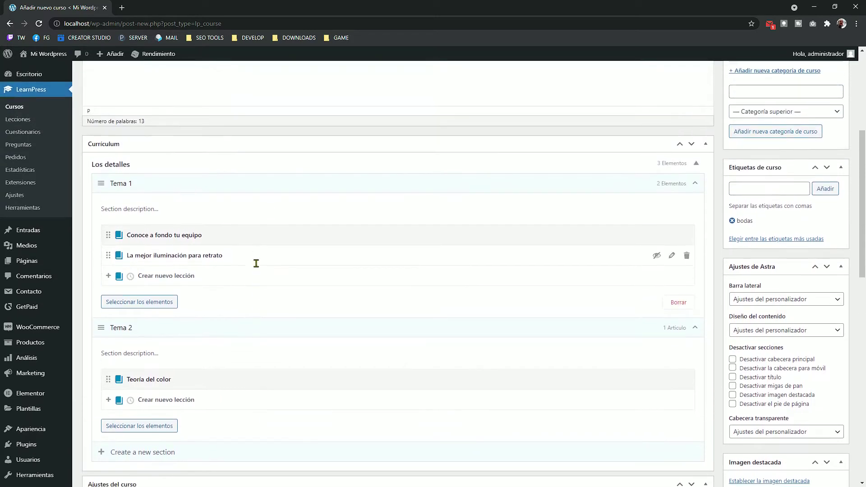
scroll(251, 217, down, 2)
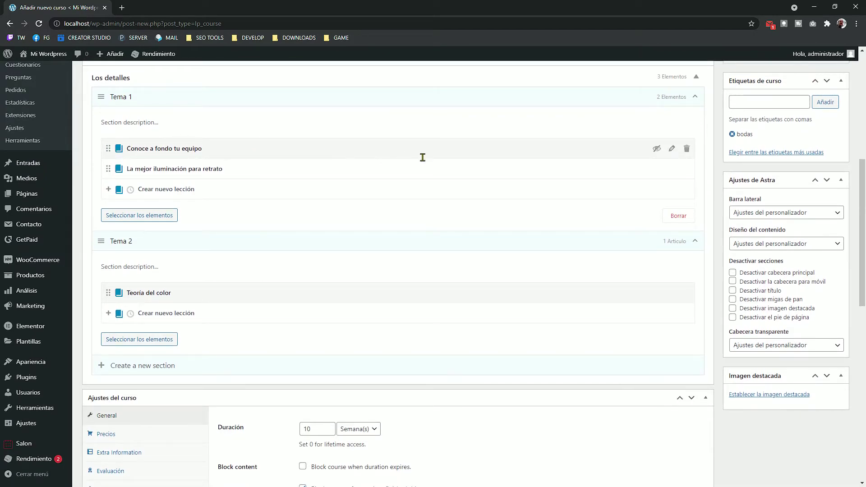
scroll(239, 211, down, 5)
scroll(239, 216, up, 7)
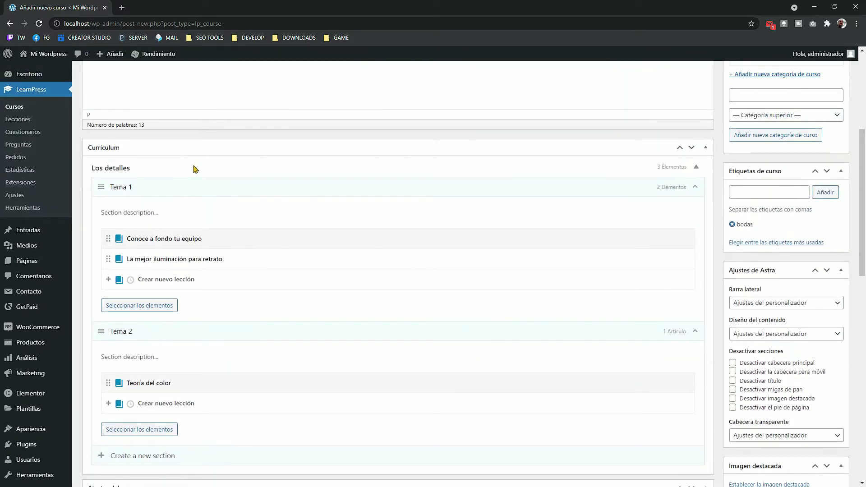
scroll(236, 177, down, 7)
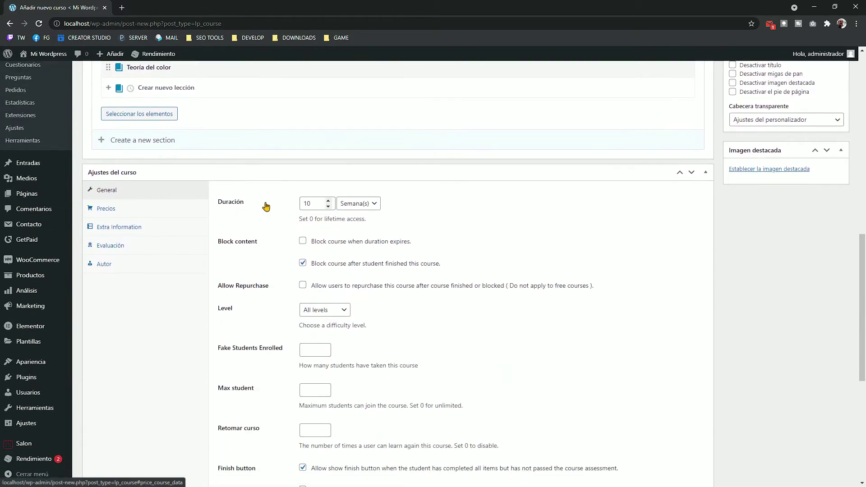
Step: Set duration 6 weeks, level Beginner, maximum 10 students, and mark the course Featured
scroll(248, 205, down, 1)
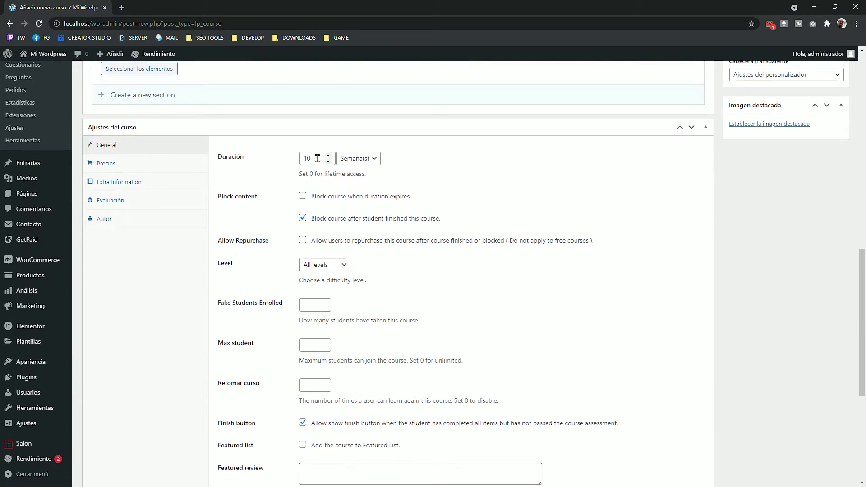
click(317, 159)
scroll(273, 174, down, 1)
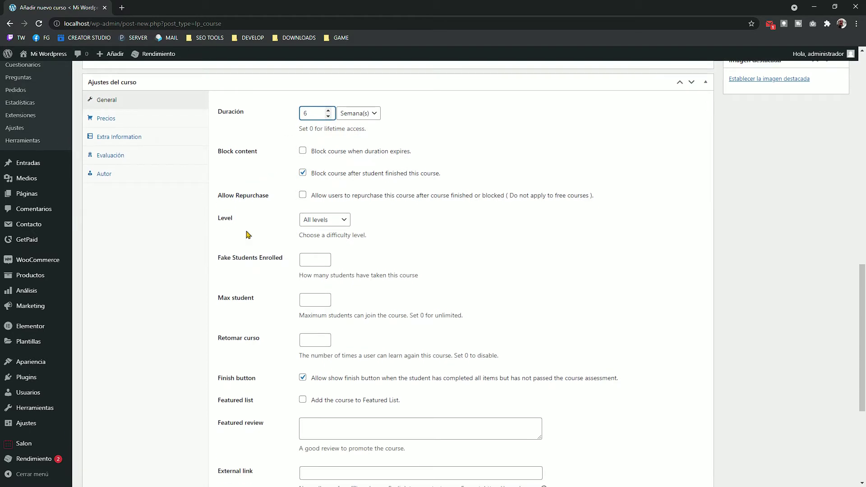
click(324, 220)
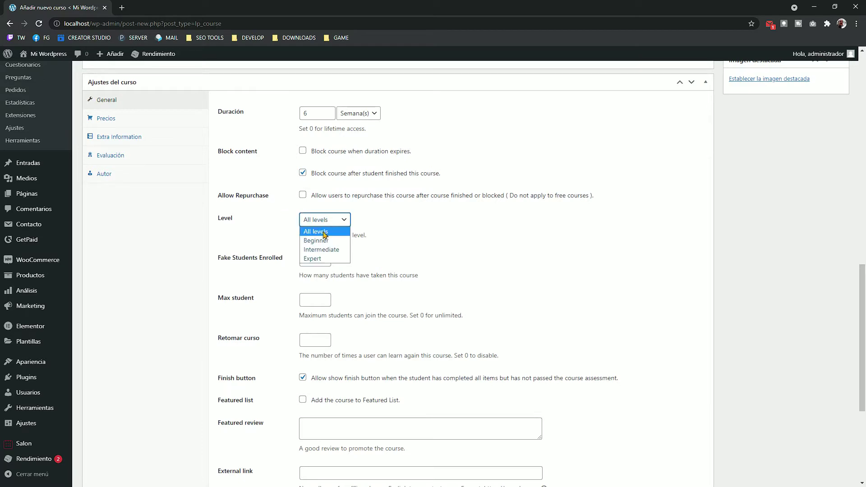
click(339, 242)
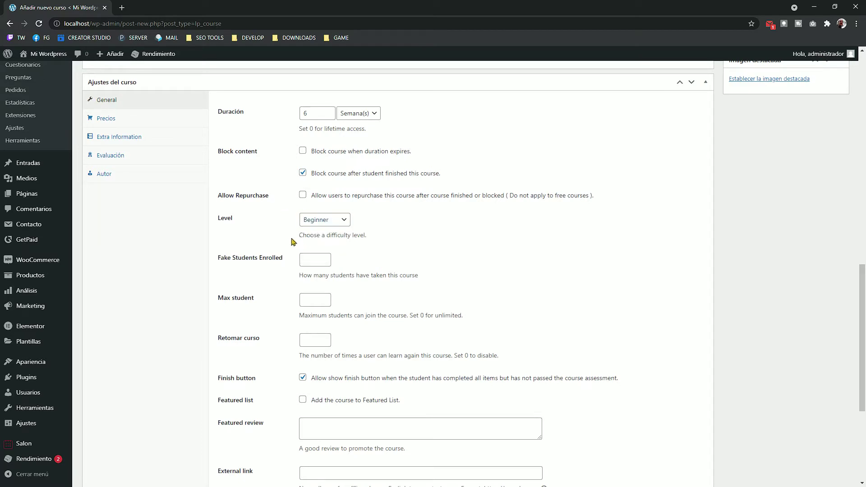
click(307, 259)
scroll(308, 225, down, 3)
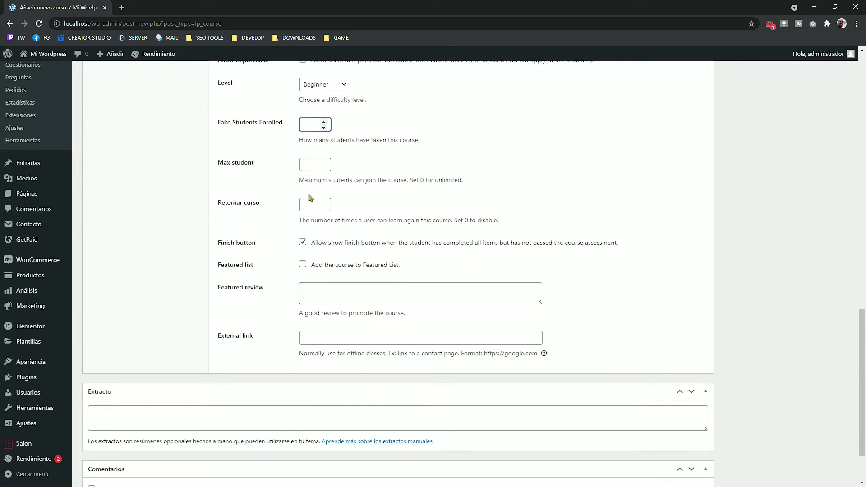
click(310, 164)
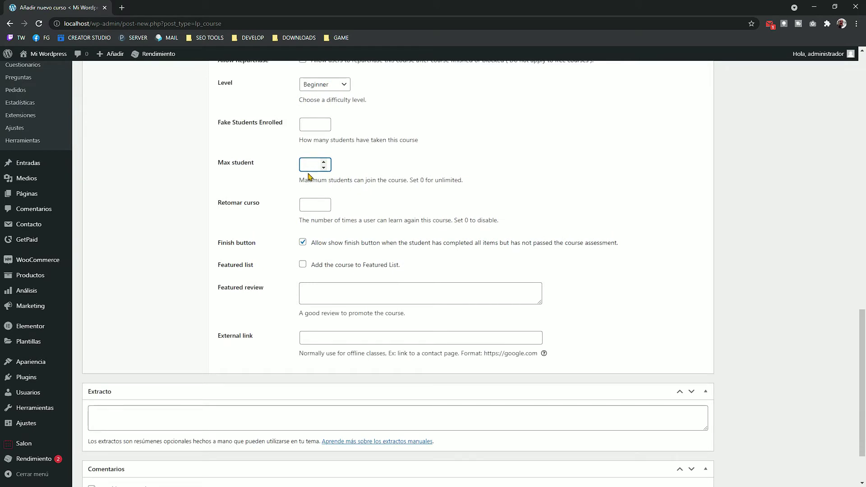
click(290, 193)
click(303, 266)
Step: Write the excerpt 'Curso de retrato fotografico para bodas'
scroll(247, 258, down, 2)
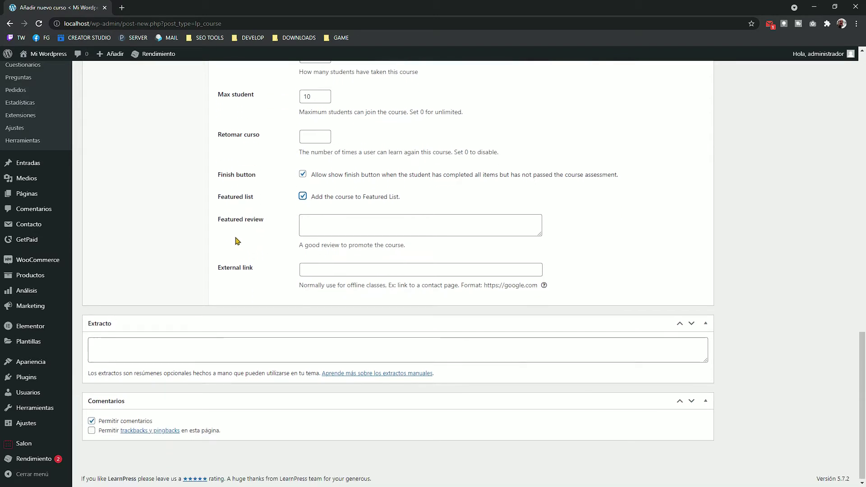
click(151, 352)
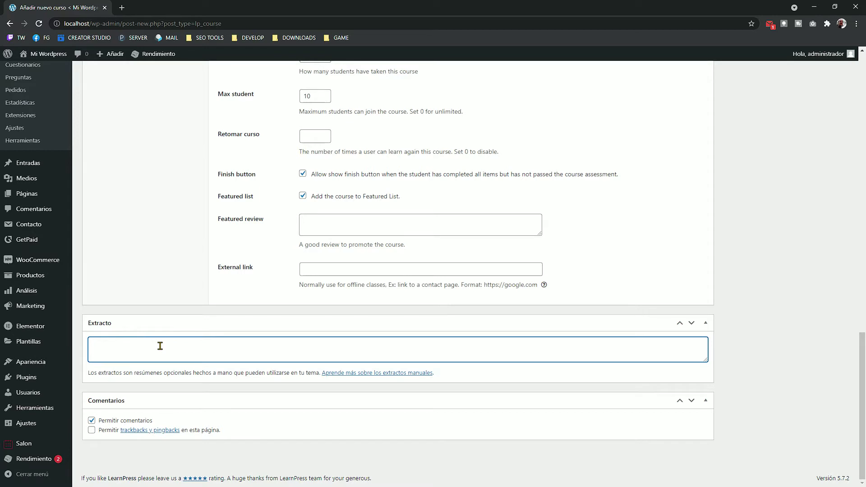
text(Curso de retrato fotografico par)
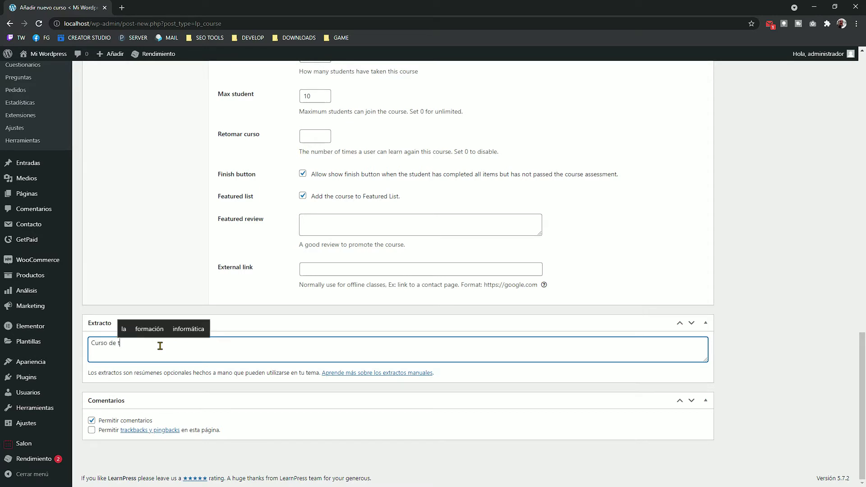
text(a )
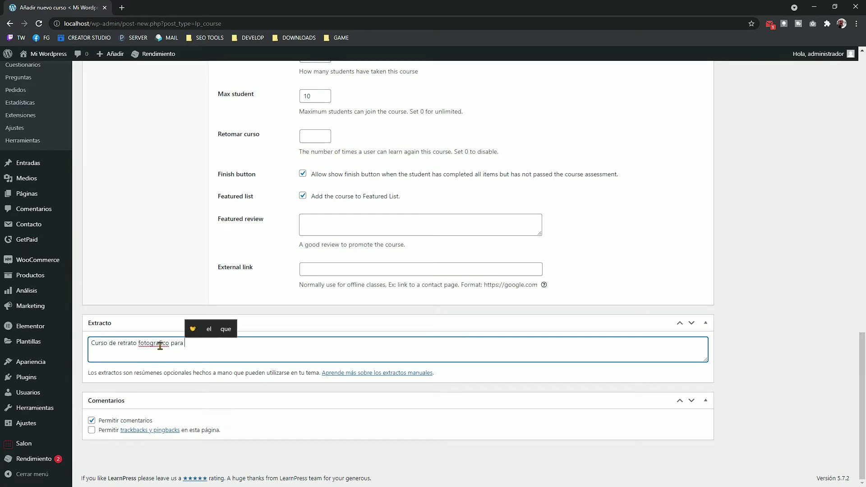
text(bodas)
scroll(126, 276, up, 5)
click(126, 276)
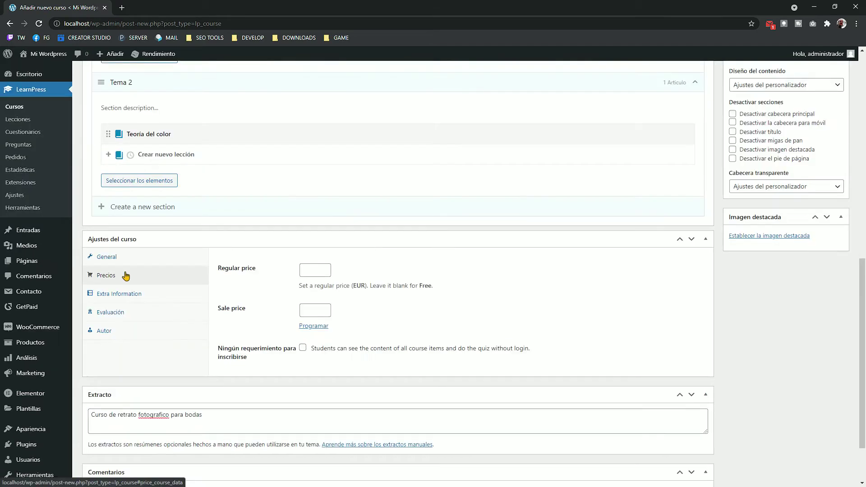
Step: Set a sale price of 15, scheduled from 9 to 22 July 2021
scroll(300, 194, down, 2)
click(310, 199)
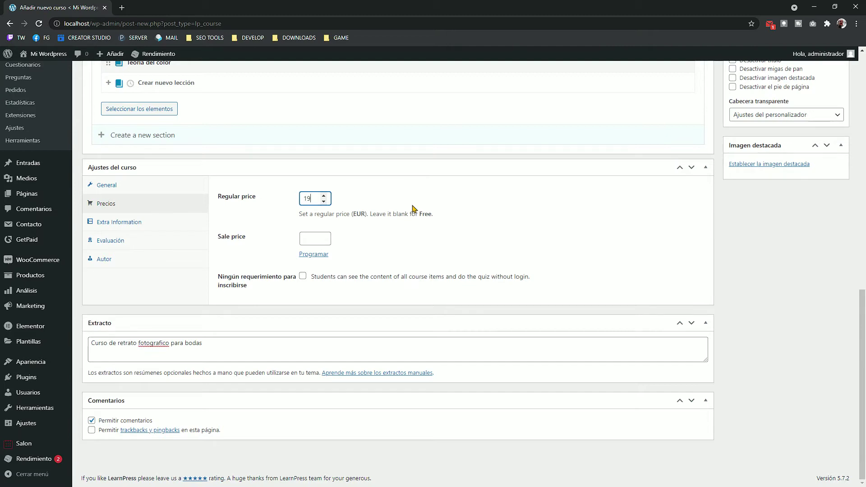
click(301, 239)
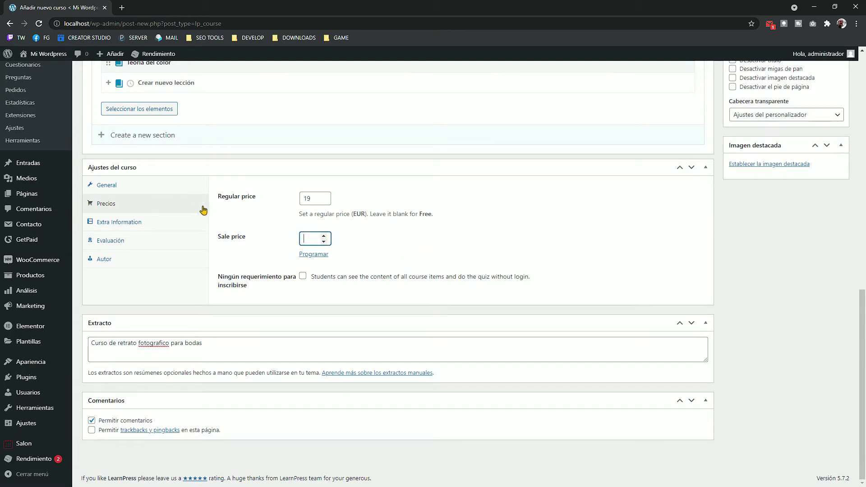
click(312, 254)
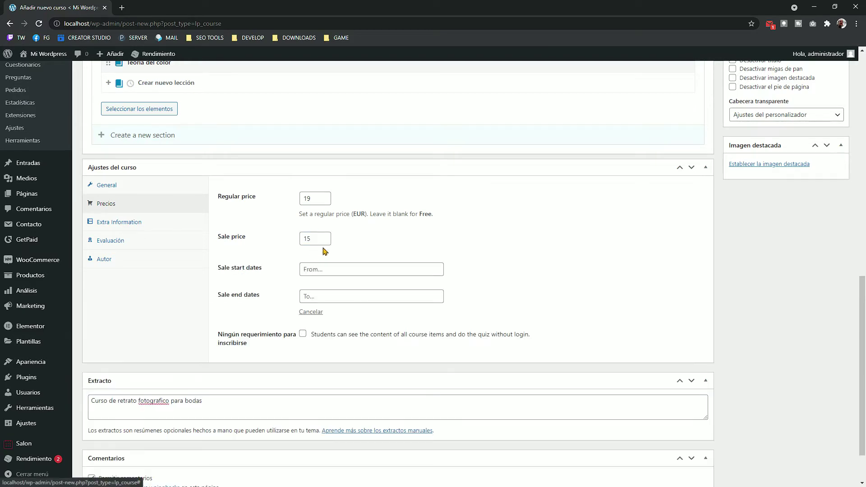
click(321, 269)
click(376, 328)
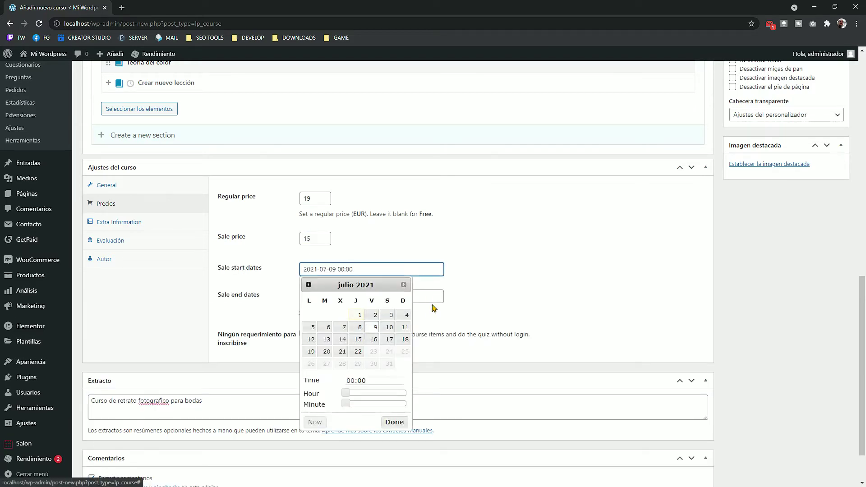
click(350, 296)
click(358, 378)
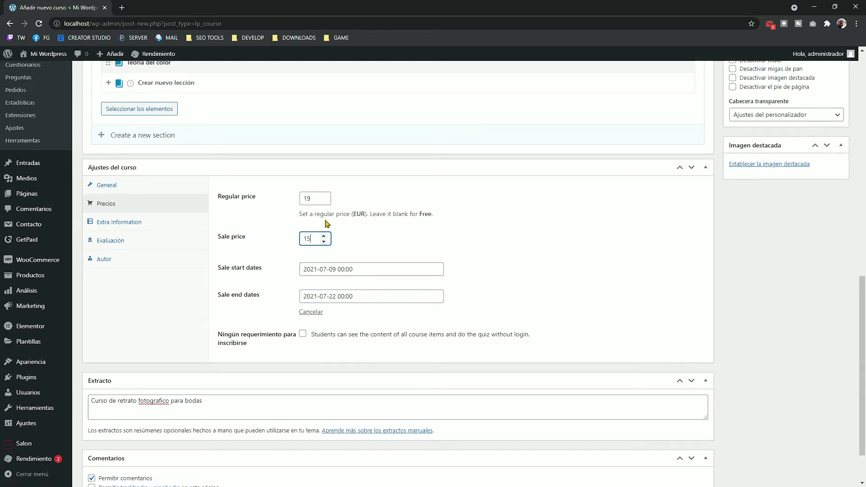
Step: Review the extra information, evaluation and author settings, keeping administrador, and start choosing a featured image
click(131, 222)
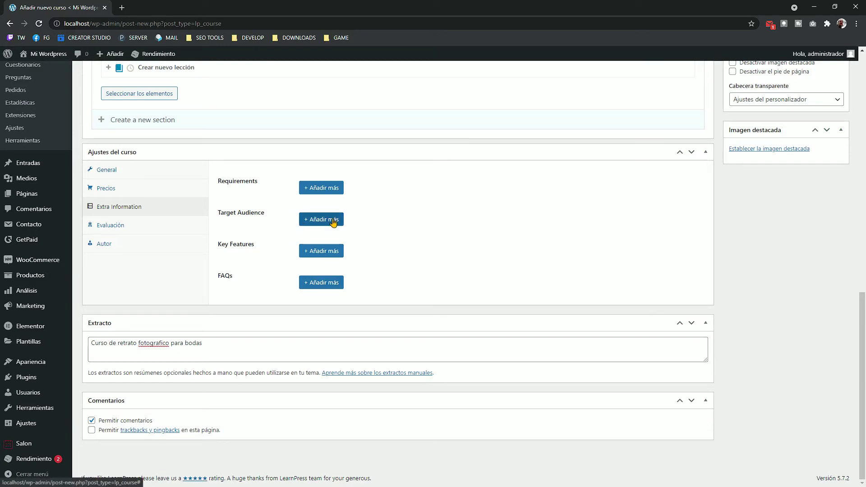
click(178, 227)
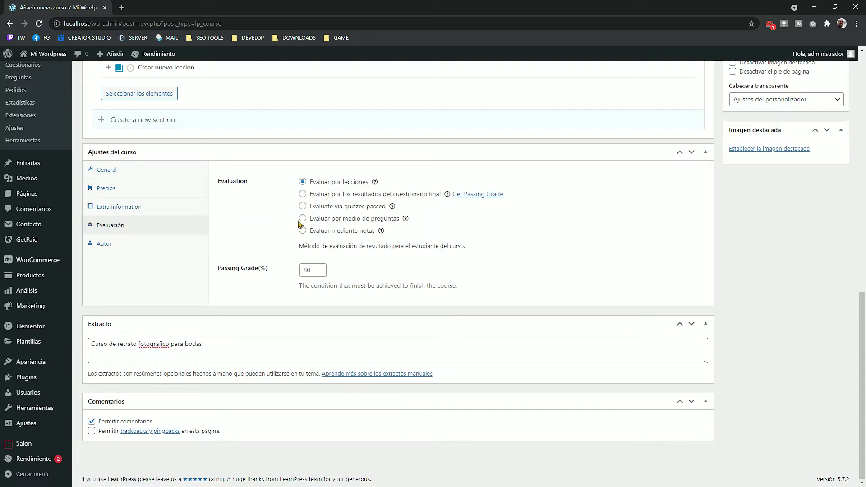
click(152, 244)
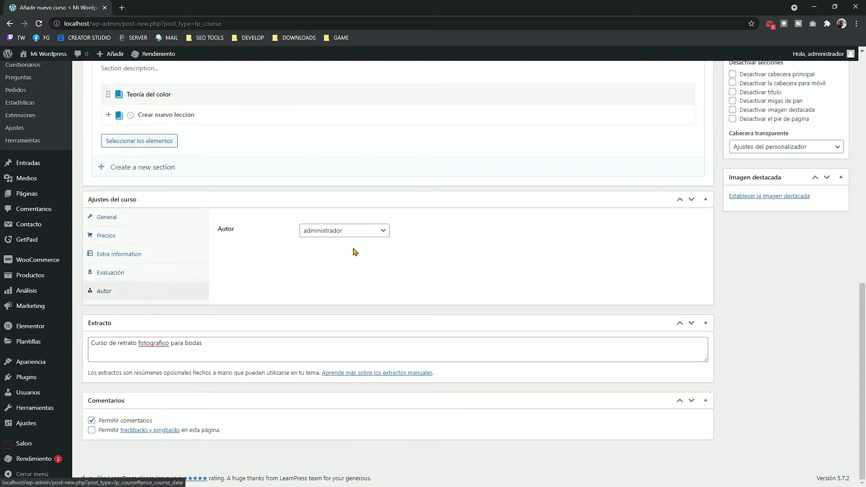
click(376, 230)
click(607, 247)
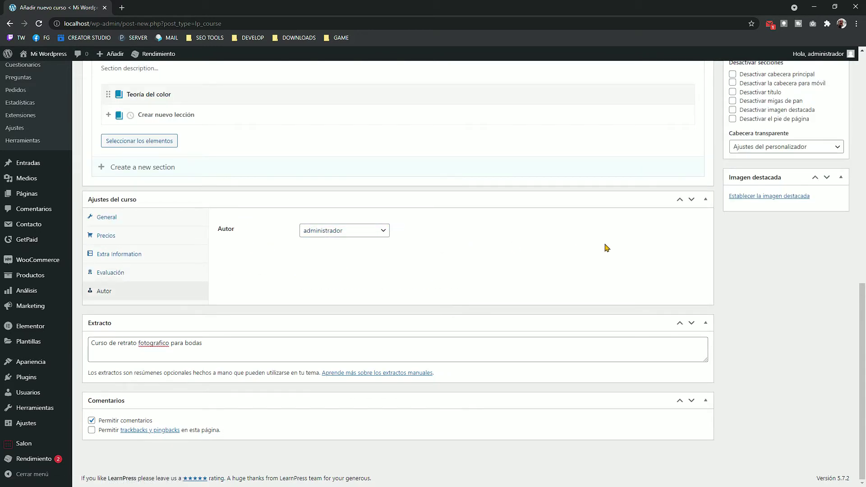
scroll(767, 311, up, 2)
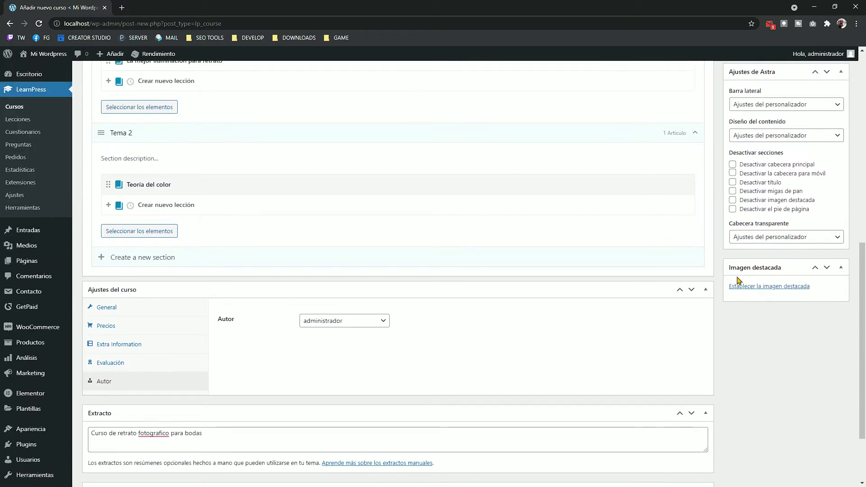
click(776, 287)
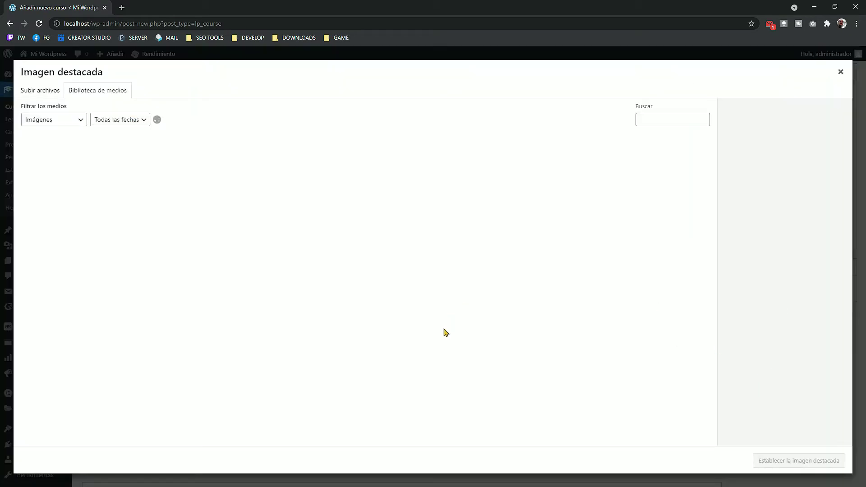
click(122, 8)
Step: Download the Rhodes wedding photo from a Pixabay search for 'fotografo bodas'
text(pixabay.com/es/)
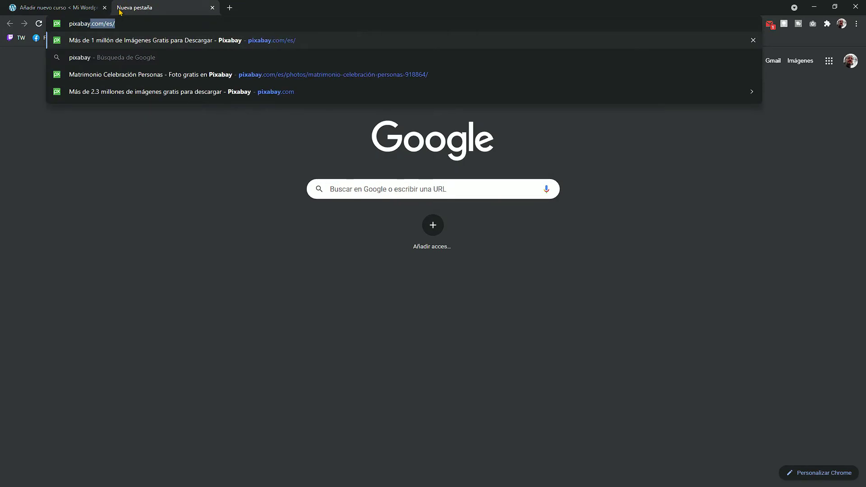
key(Return)
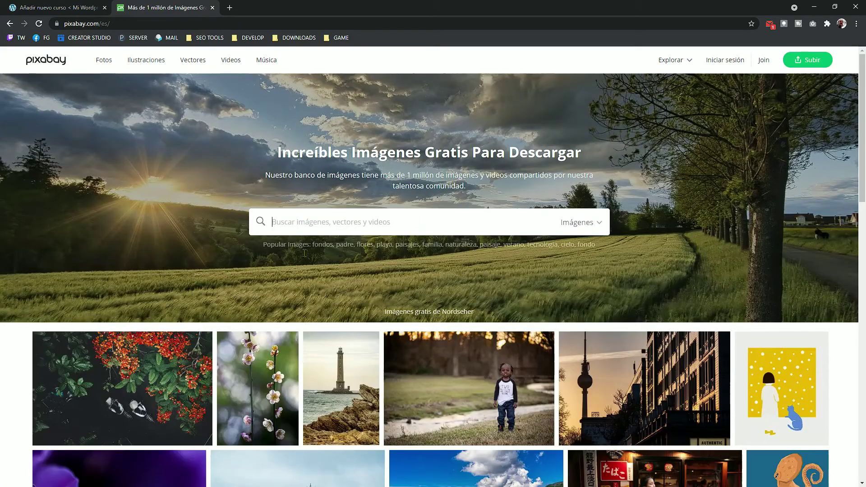
click(338, 222)
text(fotografo bodas)
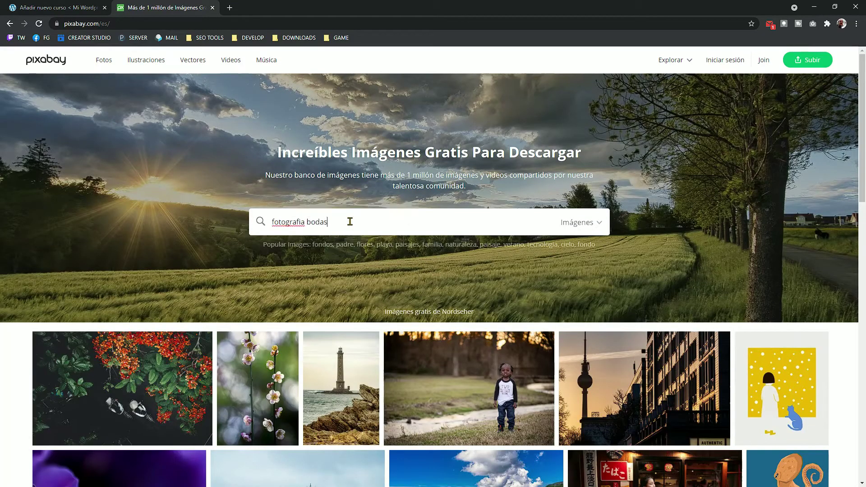
key(Return)
scroll(764, 195, down, 5)
click(764, 195)
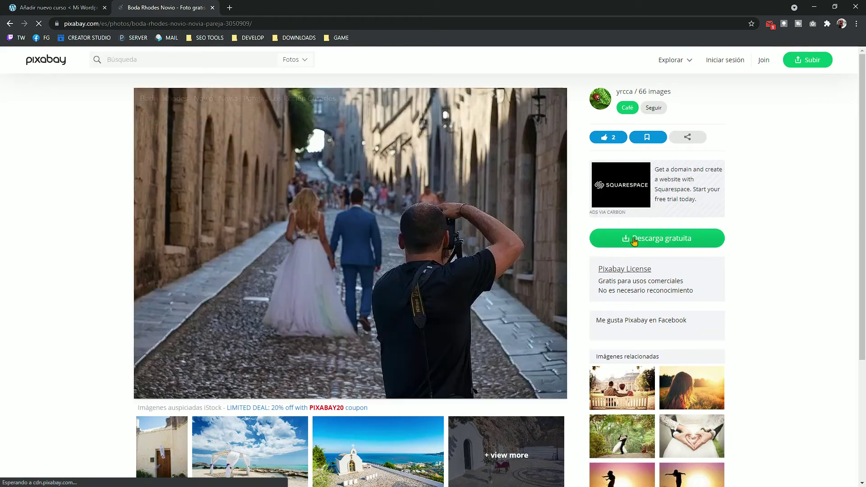
click(632, 238)
click(627, 322)
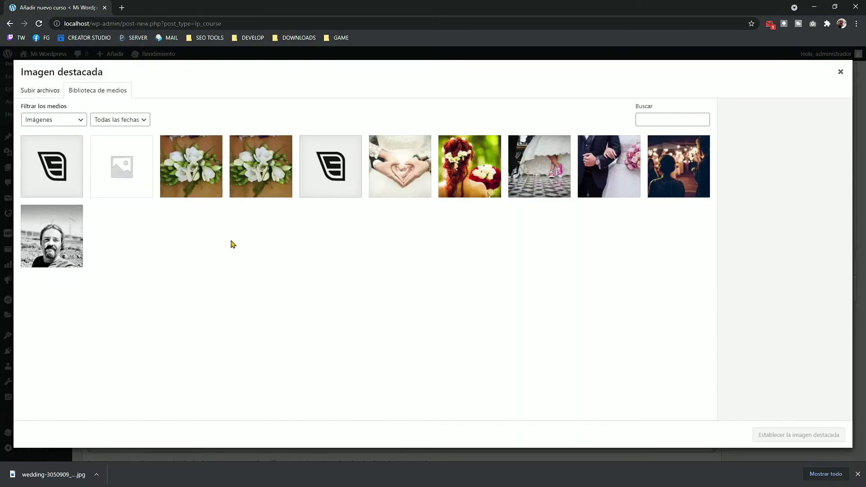
Step: Upload the downloaded photo as the course's featured image and publish the course
click(50, 93)
click(443, 249)
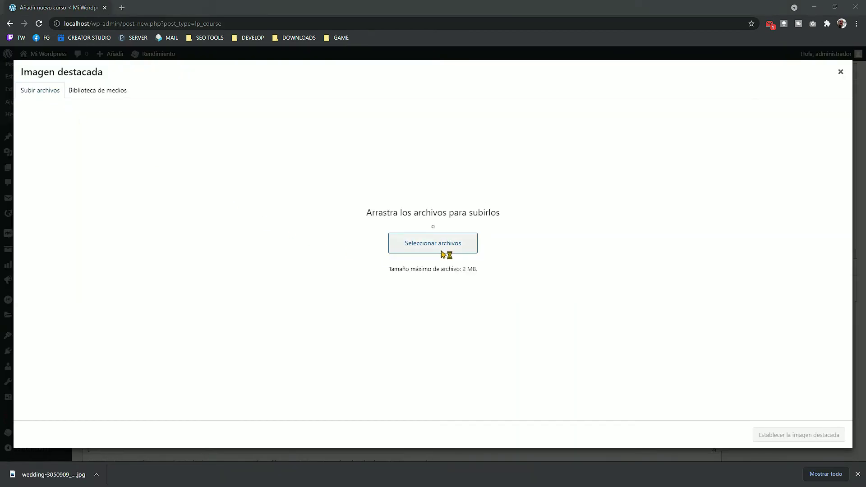
double_click(219, 156)
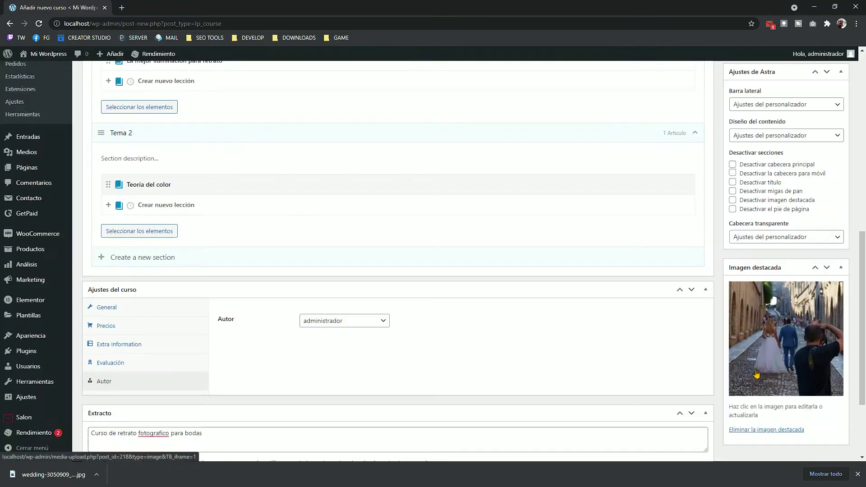
scroll(690, 321, up, 15)
click(827, 195)
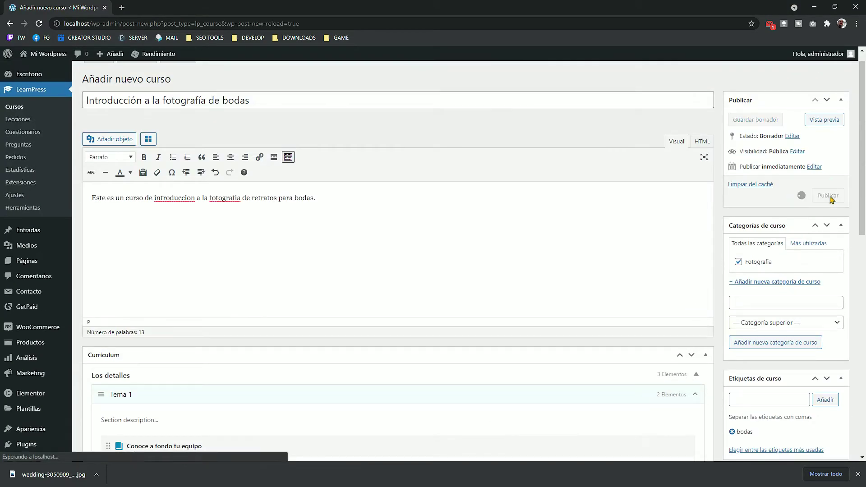
Step: Open the live site in a new tab, view its Portafolio page, and return to the course editor
mouse_move(45, 53)
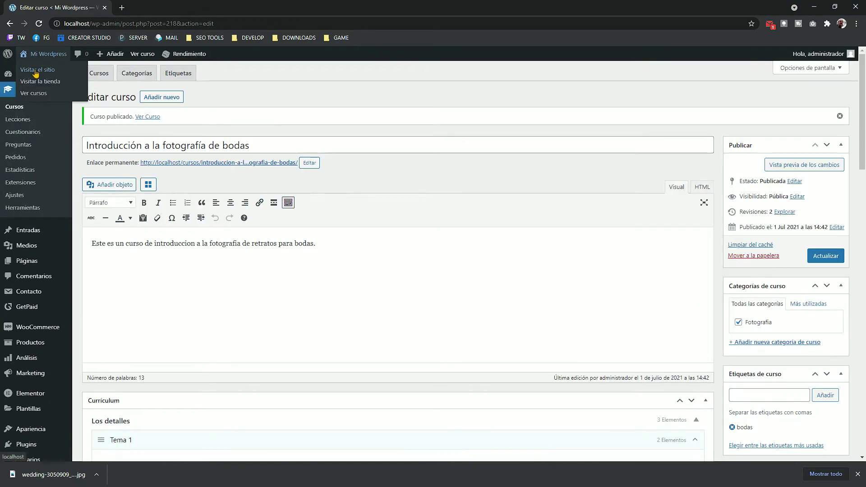
right_click(32, 70)
click(52, 76)
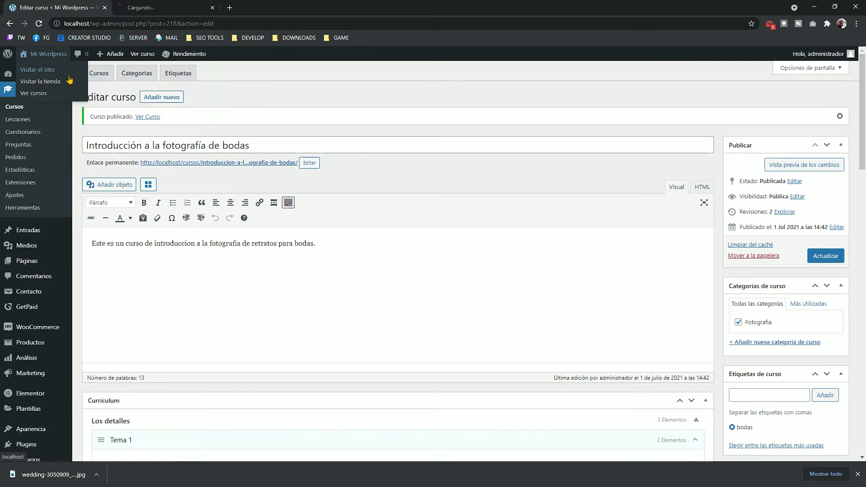
click(154, 8)
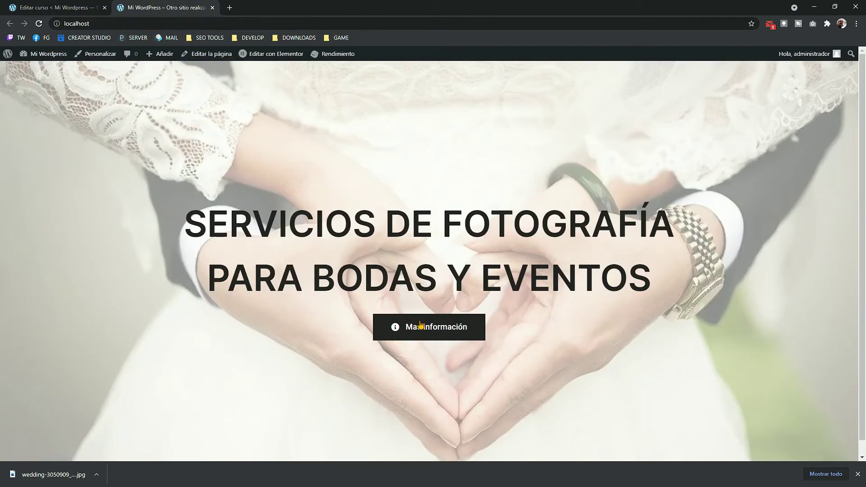
click(417, 325)
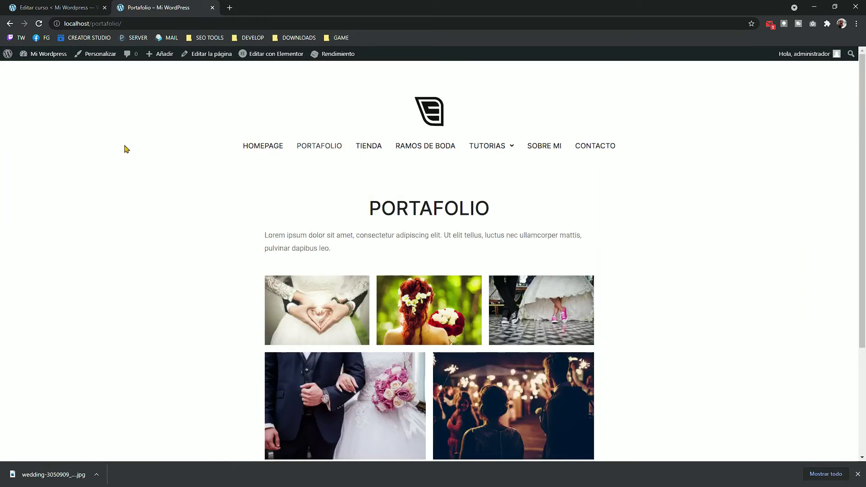
click(71, 11)
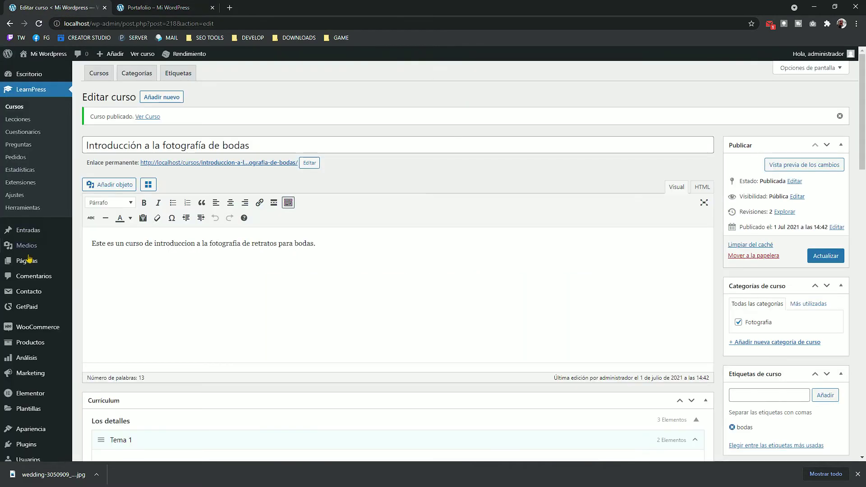
Step: Add the All Courses page to the menu, placed right below Homepage
scroll(27, 313, down, 3)
mouse_move(31, 336)
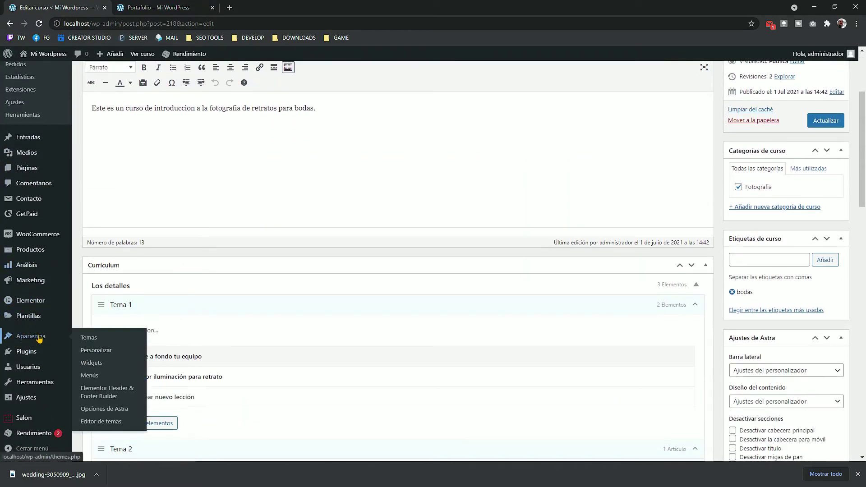
click(92, 380)
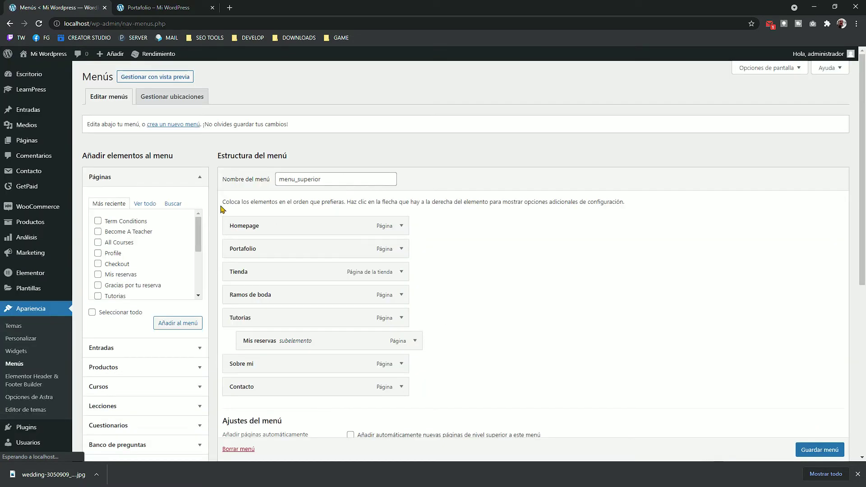
click(145, 204)
scroll(124, 250, down, 5)
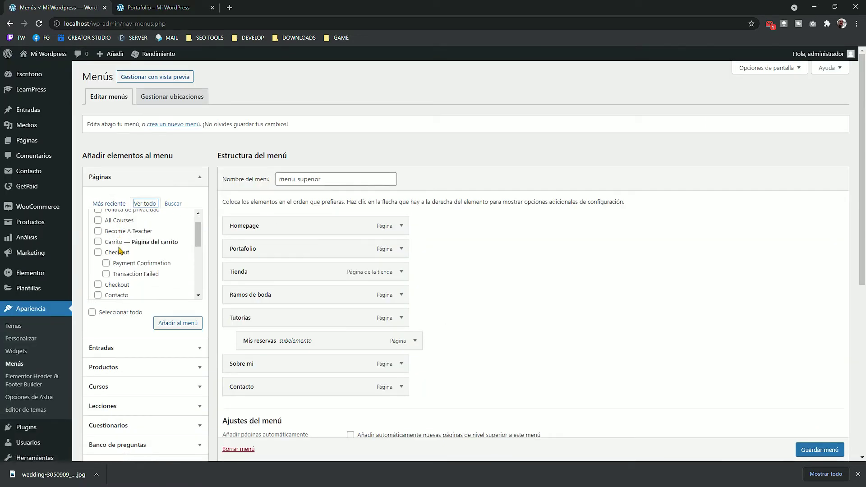
scroll(128, 259, down, 1)
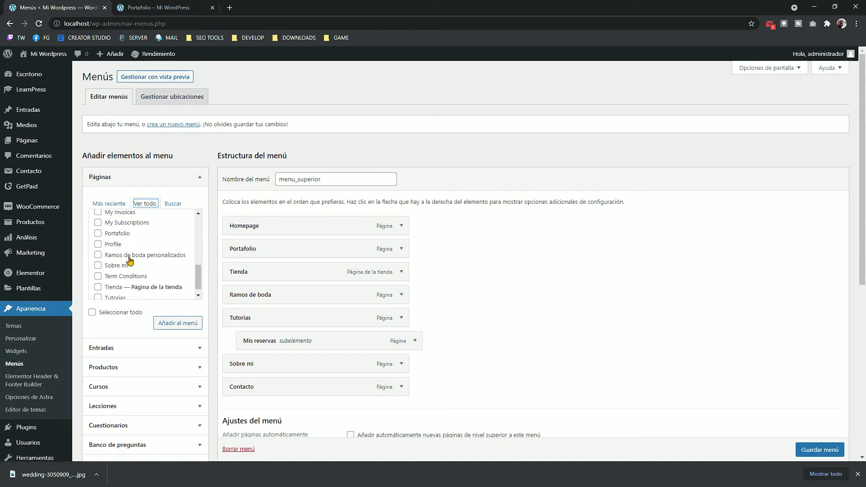
scroll(129, 257, up, 4)
click(118, 242)
click(183, 322)
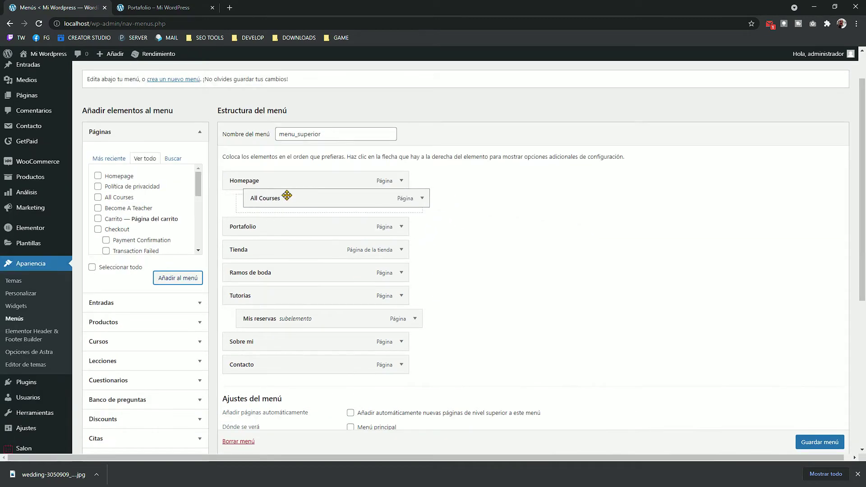
drag(286, 195, 315, 206)
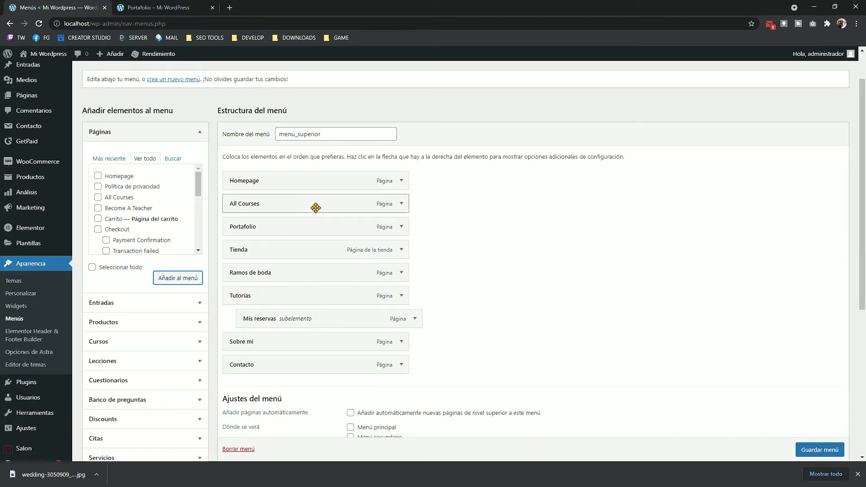
Step: Check the All Courses menu item's label, then open the All Courses page from Páginas
click(401, 203)
triple_click(313, 235)
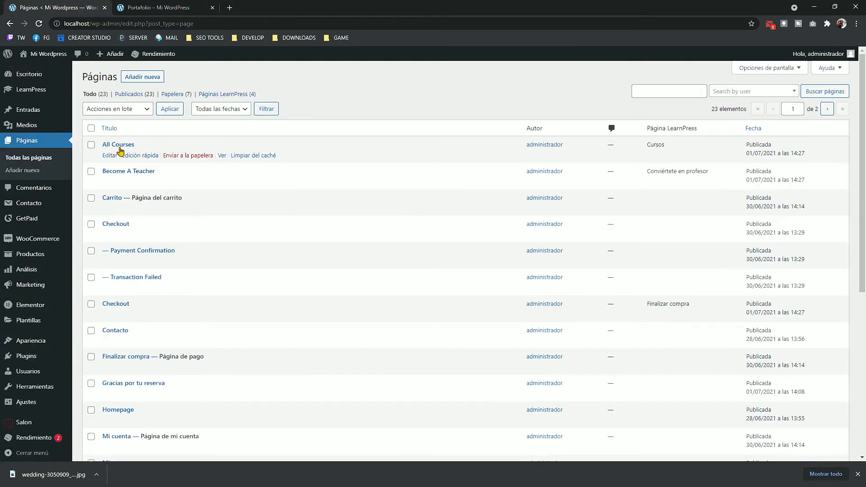
click(124, 145)
Step: Retitle the All Courses page to 'Cursos' and save it
double_click(174, 145)
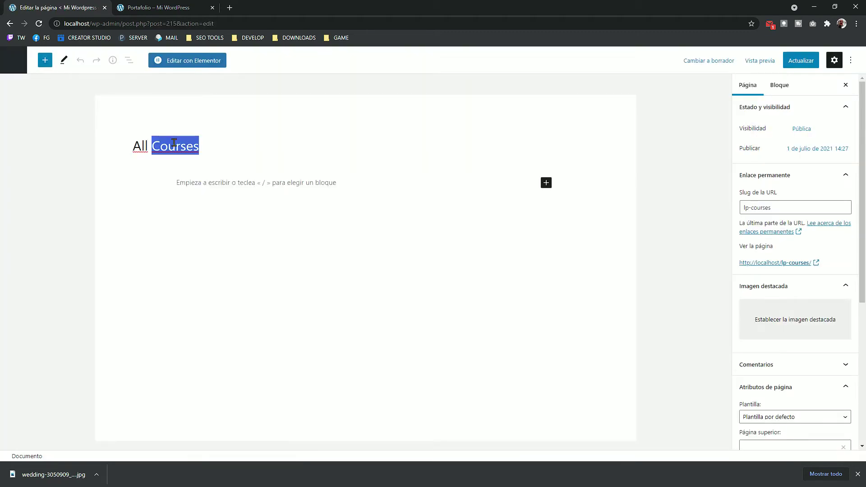
triple_click(174, 144)
text(Cursos)
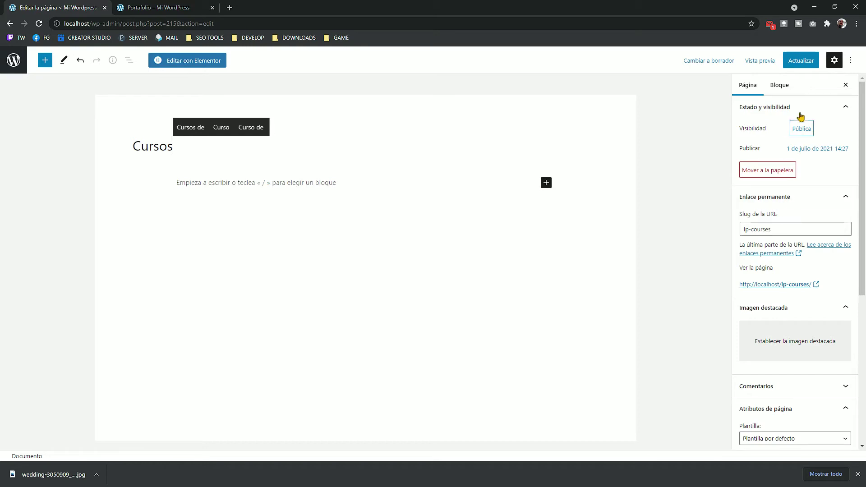
click(800, 60)
Step: Reload the live site's Portafolio tab and open its Cursos page
key(ctrl+Tab)
key(F5)
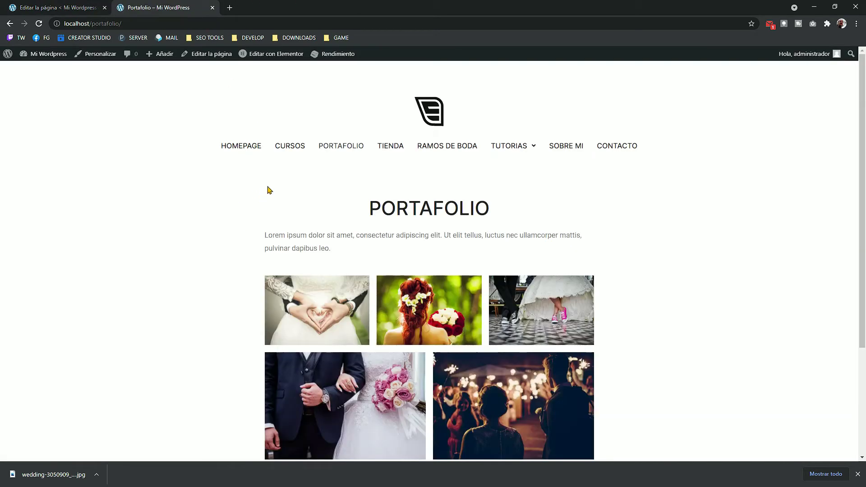
click(291, 148)
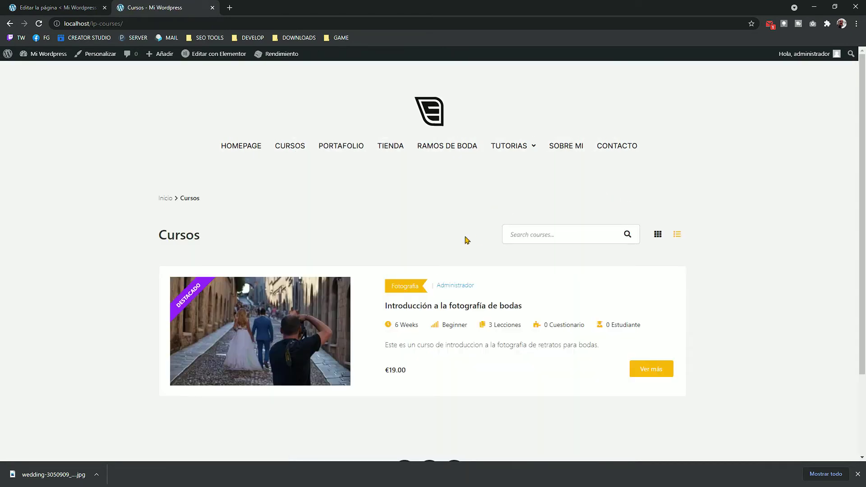
Step: Switch the course listing to grid view, then back to list view
scroll(518, 226, down, 3)
scroll(545, 243, up, 3)
click(658, 235)
scroll(731, 221, down, 3)
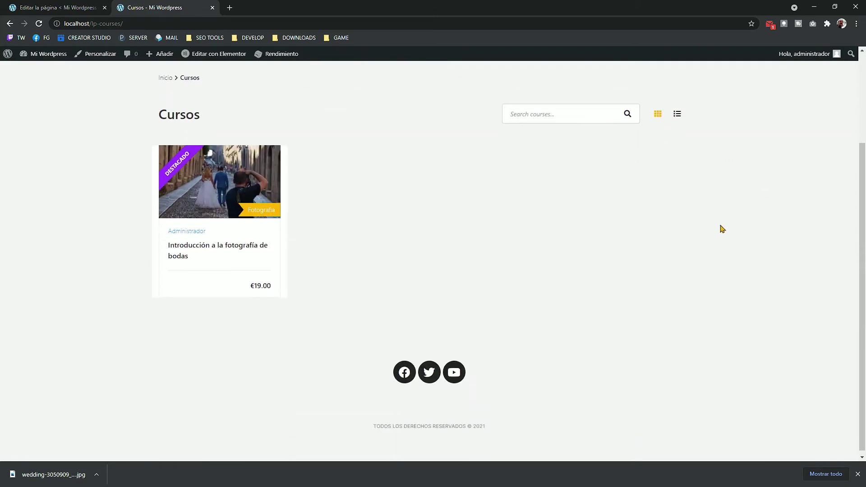
scroll(652, 262, up, 1)
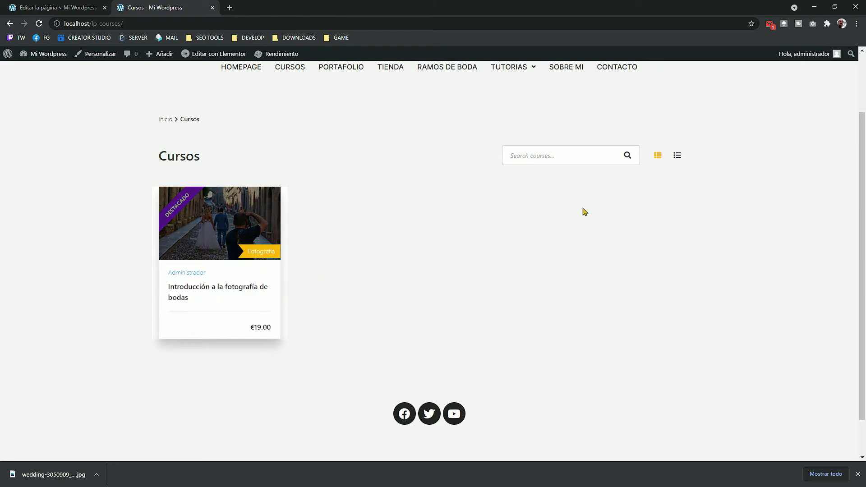
click(677, 157)
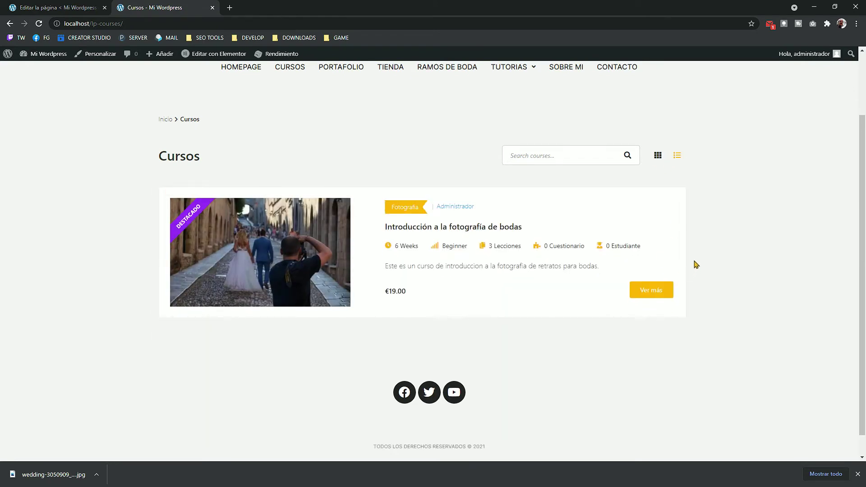
Step: Open the Introducción a la fotografía de bodas course, preview its first lesson, and come back
click(485, 227)
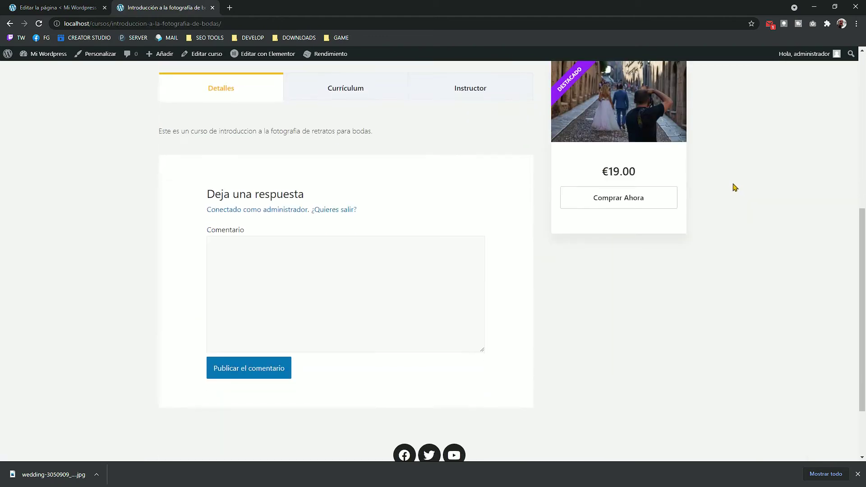
scroll(744, 189, down, 2)
scroll(744, 189, up, 4)
click(352, 182)
scroll(313, 218, down, 2)
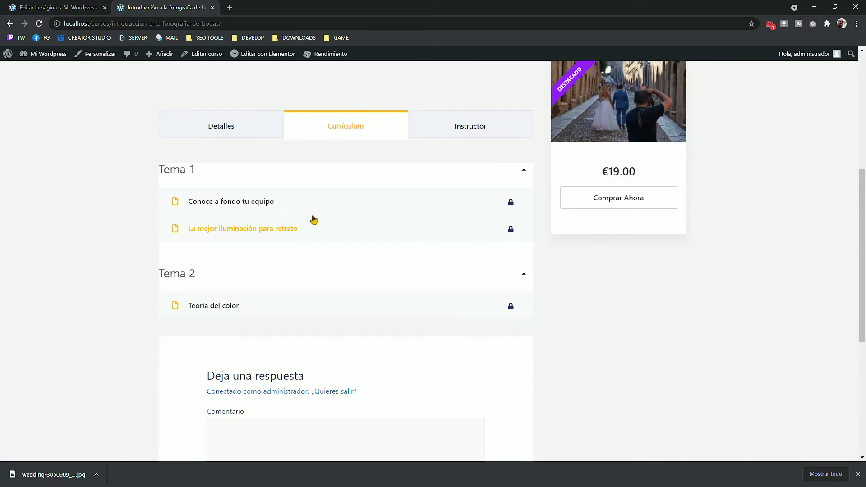
click(265, 170)
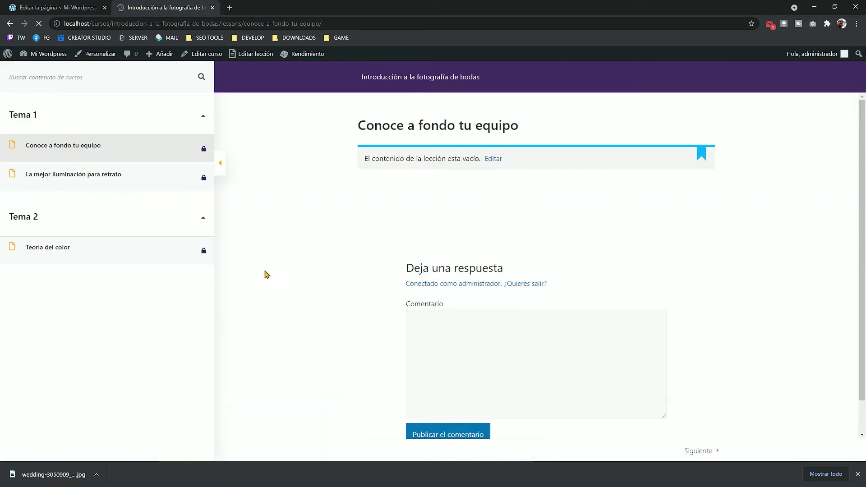
click(10, 24)
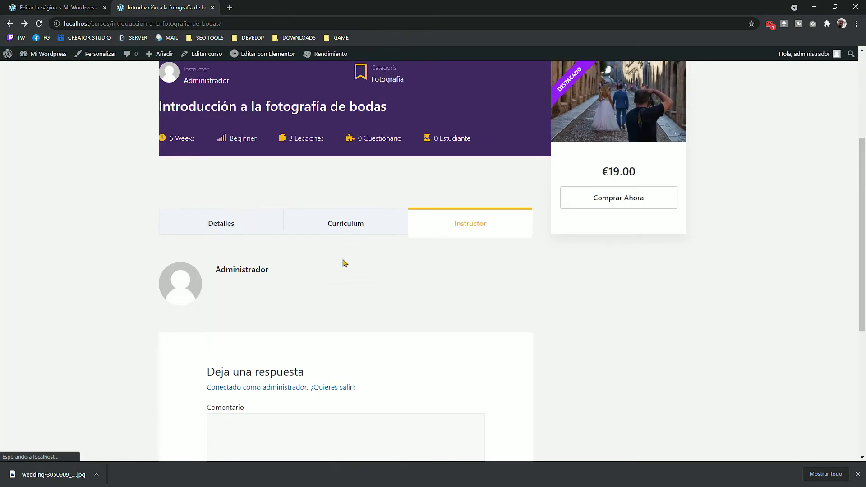
Step: Check the course's Currículum and Detalles tabs, then open the lesson Conoce a fondo tu equipo
click(287, 225)
click(234, 224)
scroll(498, 277, up, 5)
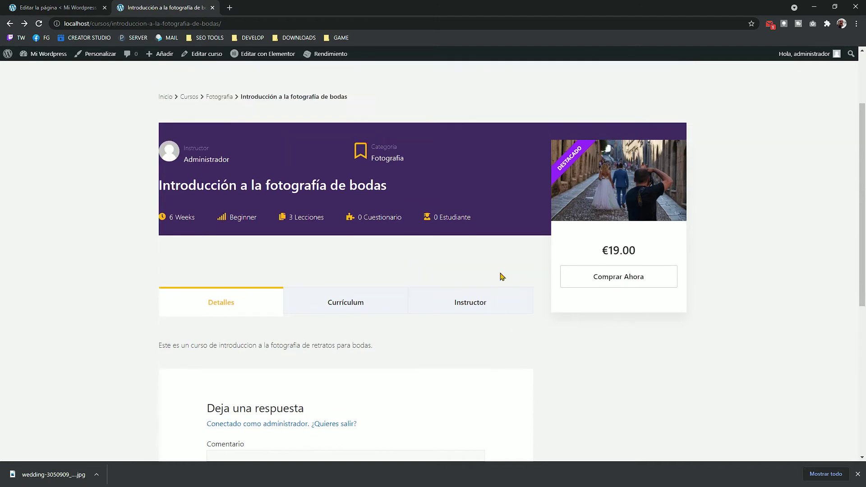
scroll(380, 280, down, 4)
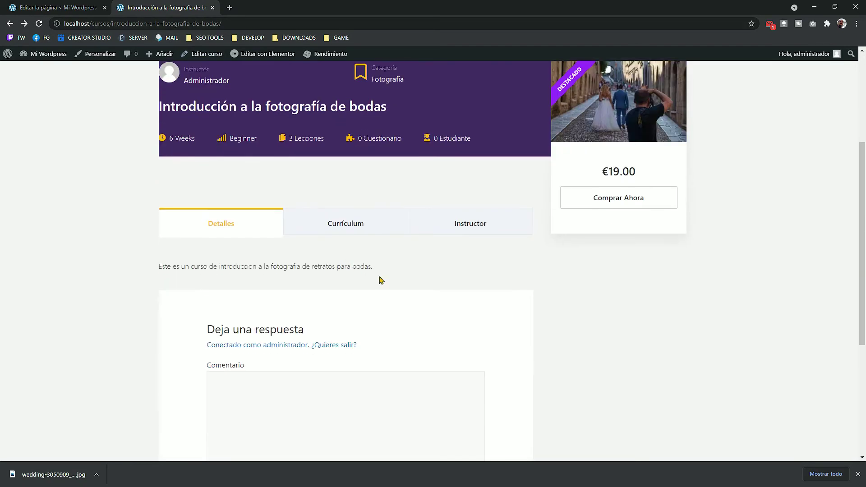
click(314, 224)
scroll(302, 267, down, 2)
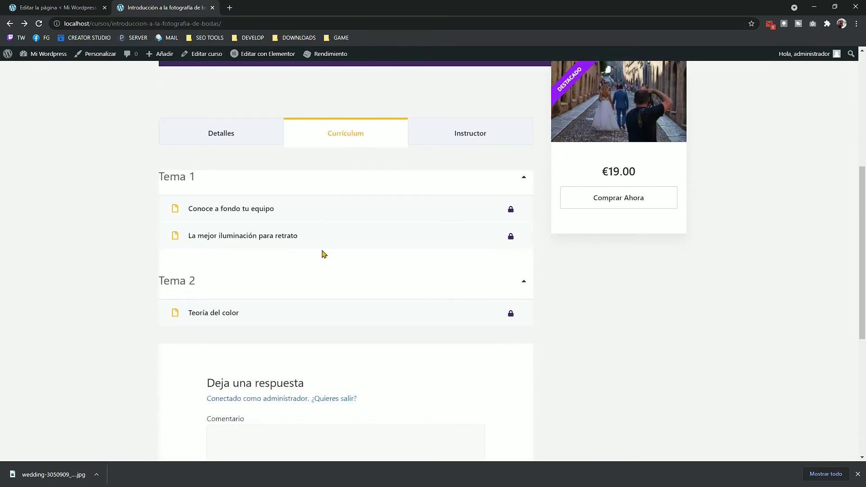
click(230, 211)
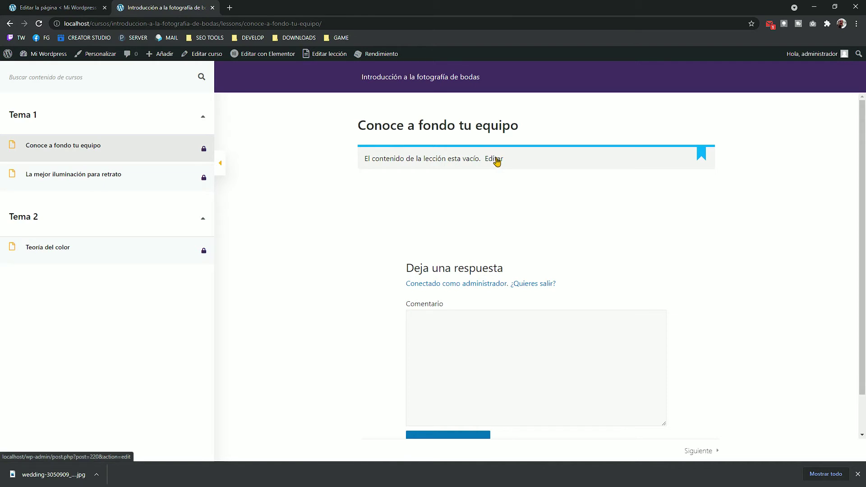
Step: Edit the lesson, adding the intro sentence and the pasted YouTube video link
click(494, 160)
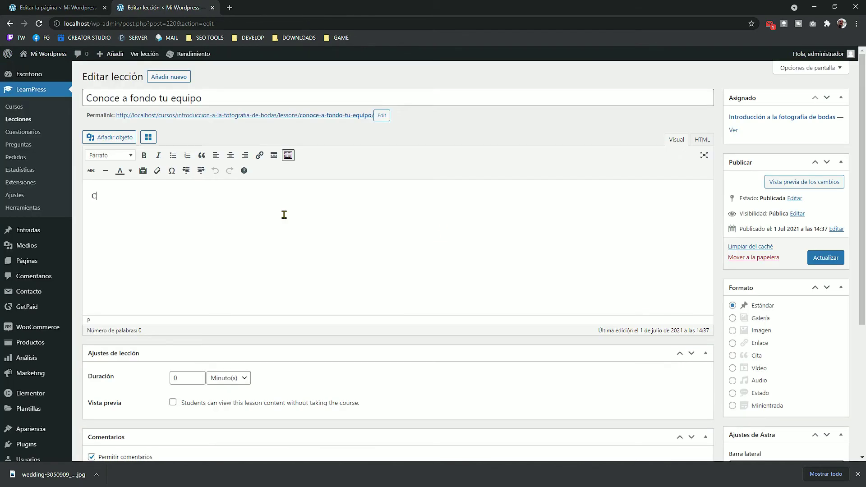
text(Contenido de la leccion)
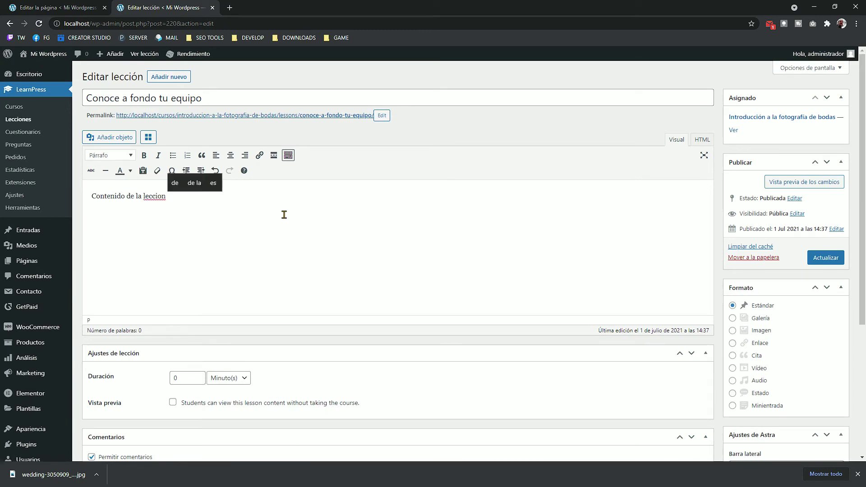
text( para conocer )
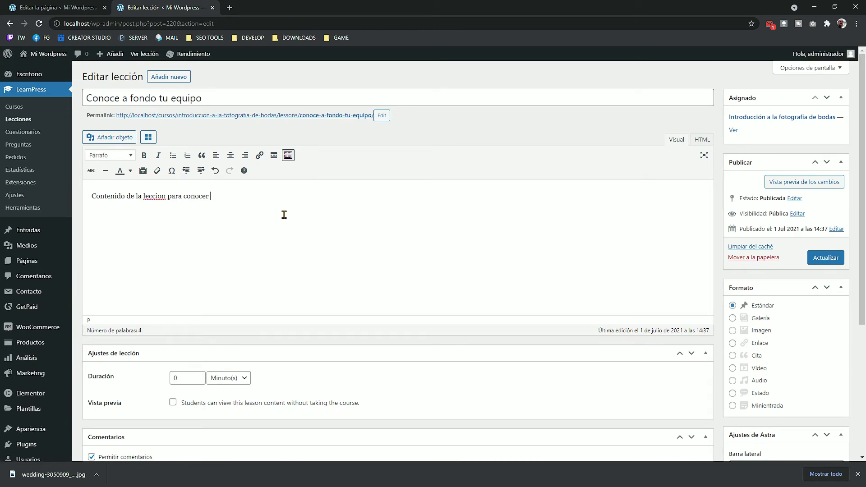
text(tu equipo a fondo.)
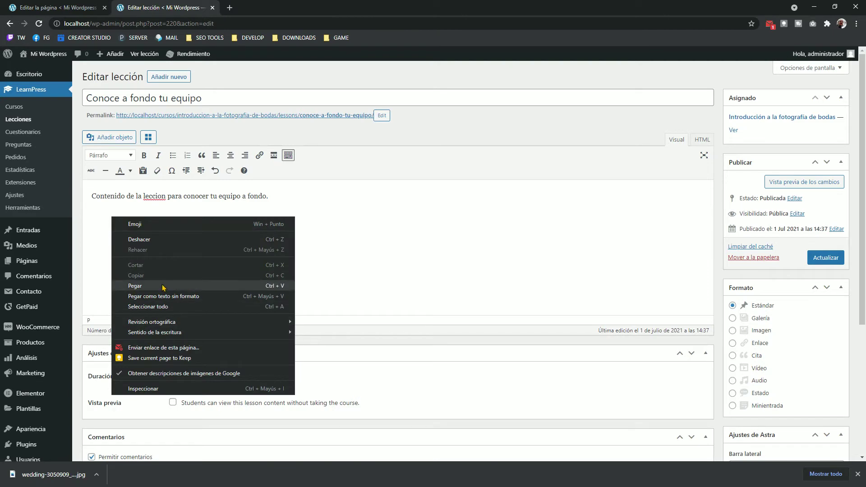
click(164, 287)
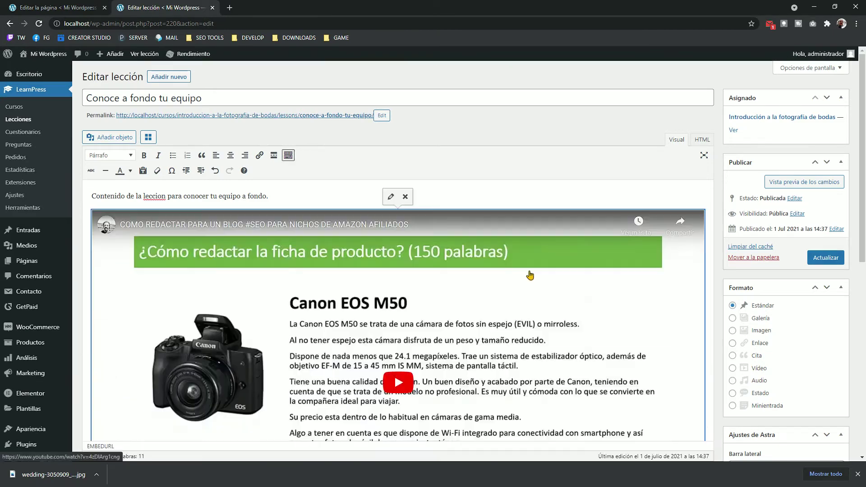
Step: Move the intro sentence below the video and paste the Lorem ipsum paragraphs after it
drag(267, 193, 86, 189)
key(BackSpace)
scroll(110, 219, down, 7)
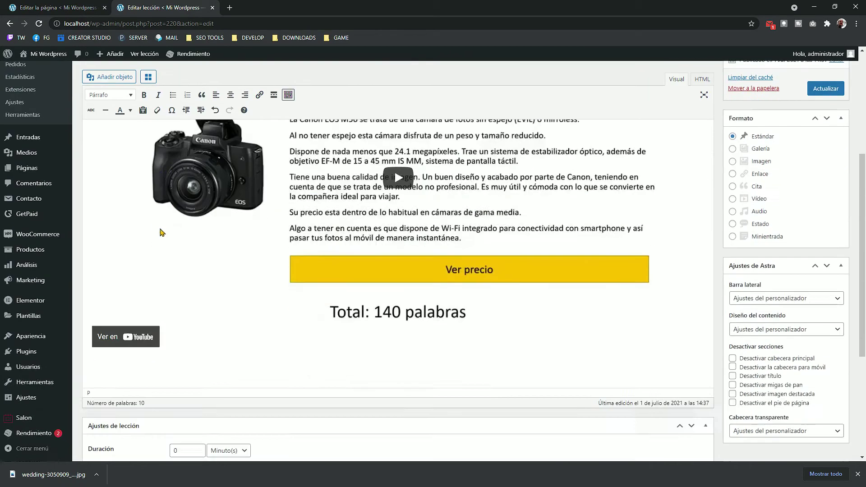
click(270, 259)
key(Return)
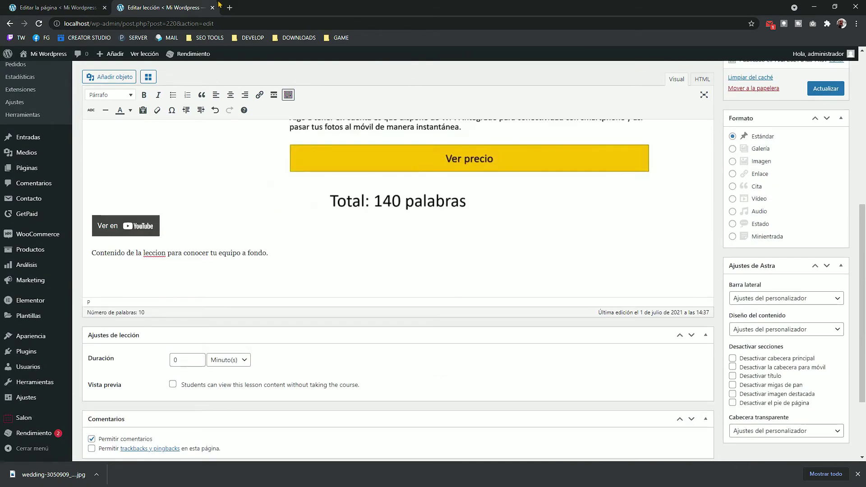
text(Lorem ipsum dolor sit amet, consectetur adipiscing elit. Vivamus id eleifend tellus. Aliquam id luctus nunc. Suspendisse in dapibus nulla. Vivamus efficitur viverra arcu, et dictum libero molestie eget. Praesent sed lectus libero. Praesent blandit interdum leo, eu feugiat elit viverra ac. Duis nec odio enim. Cras porttitor neque eu vehicula porta. Quisque tristique egestas nunc sit amet placerat. In sollicitudin massa eget ultricies scelerisque. Praesent massa odio, sodales at magna vel, ullamcorper blandit nisi. Nulla dui ante, sollicitudin a vestibulum ac, sollicitudin sed sapien. In at magna mi. Suspendisse consequat molestie mi eget feugiat. Integer cursus faucibus nisl, at blandit turpis pulvinar eget. In semper suscipit nisi a lacinia. Aenean dapibus nisi non eros fermentum pharetra. Praesent consequat fermentum hendrerit. Praesent dui diam, aliquet nec tincidunt vel, dictum eget diam. Maecenas gravida tincidunt varius. Pellentesque velit magna, fermentum a aliquam in, sollicitudin non ante. Aliquam vel fermentum sapien, a luctus urna. Maecenas nec est eget mauris imperdiet eleifend et sed arcu. Ut consequat massa mi.)
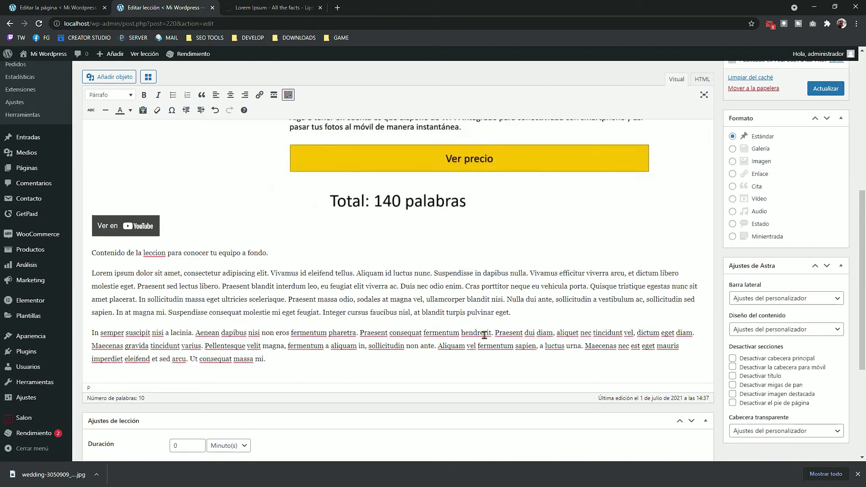
Step: Go to the admin Páginas list and switch to the live Cursos tab
scroll(394, 283, up, 6)
scroll(394, 284, up, 2)
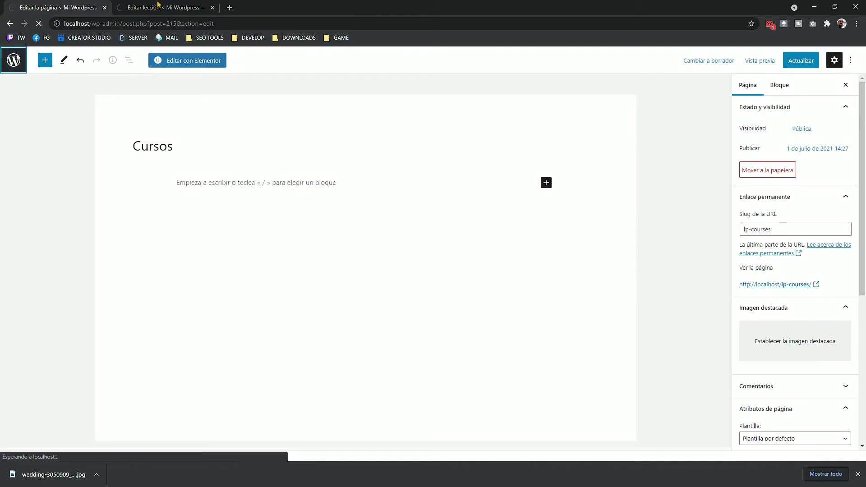
click(13, 60)
click(158, 7)
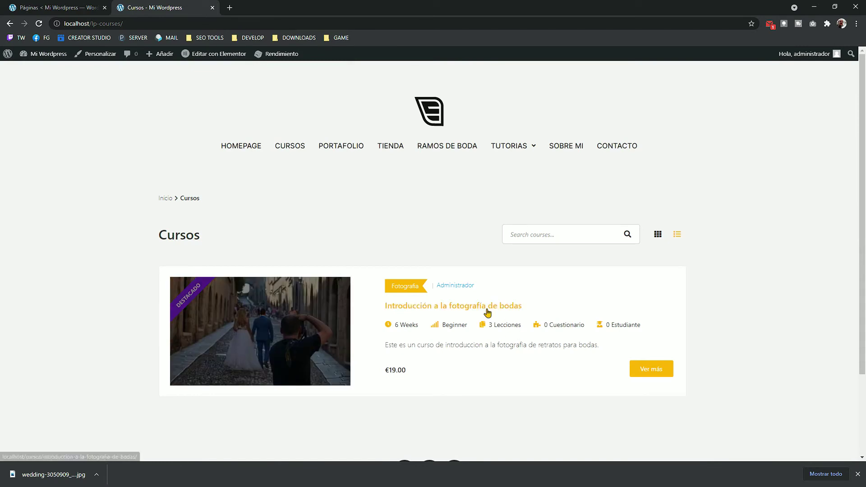
Step: Open the lesson Conoce a fondo tu equipo from the course and confirm its video and text
click(486, 309)
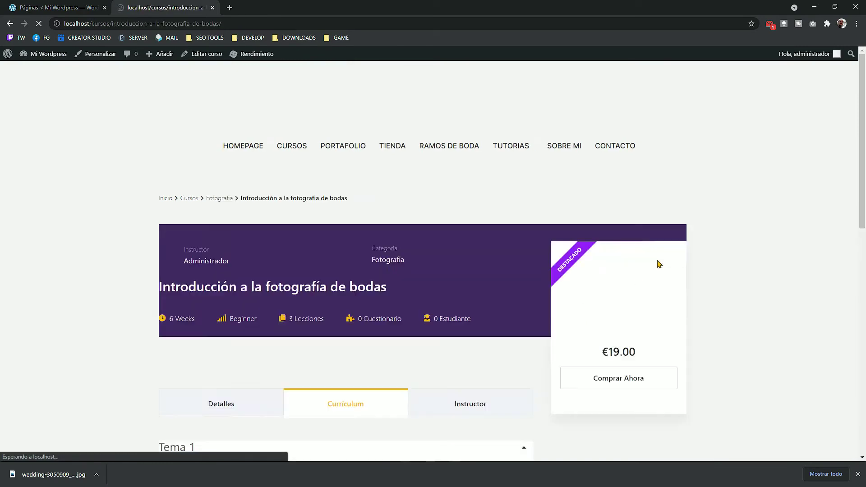
scroll(359, 266, down, 2)
scroll(384, 199, down, 3)
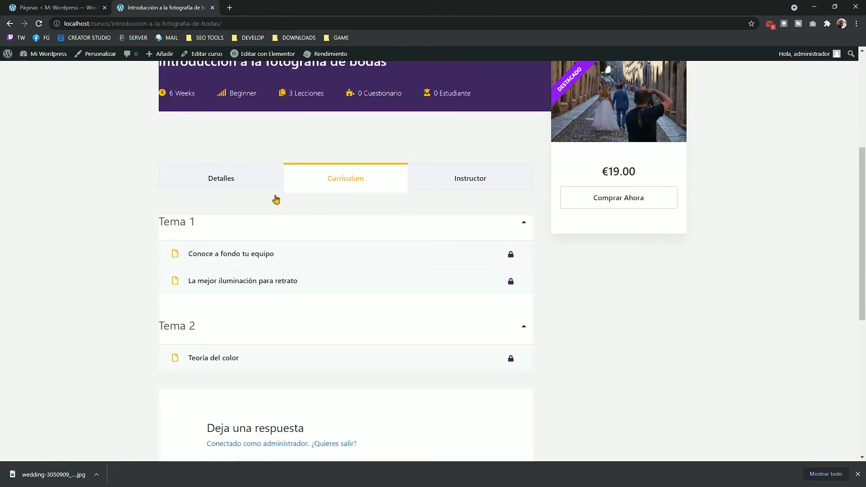
click(261, 253)
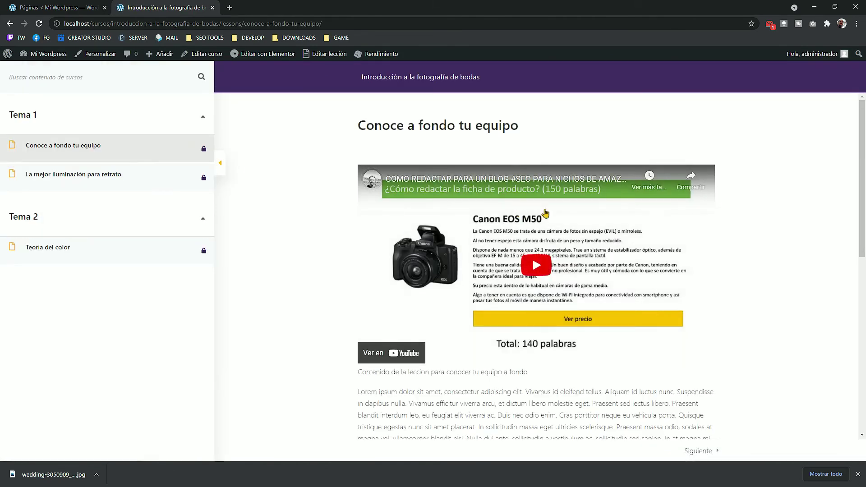
scroll(570, 367, down, 6)
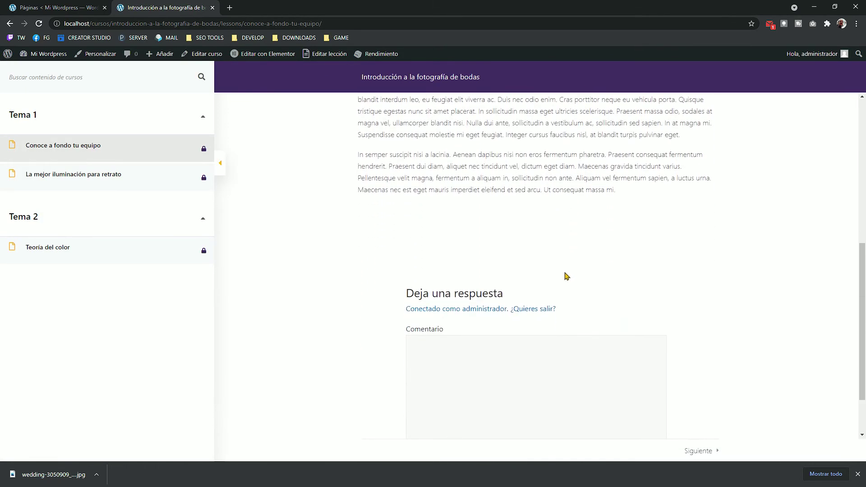
scroll(567, 277, up, 6)
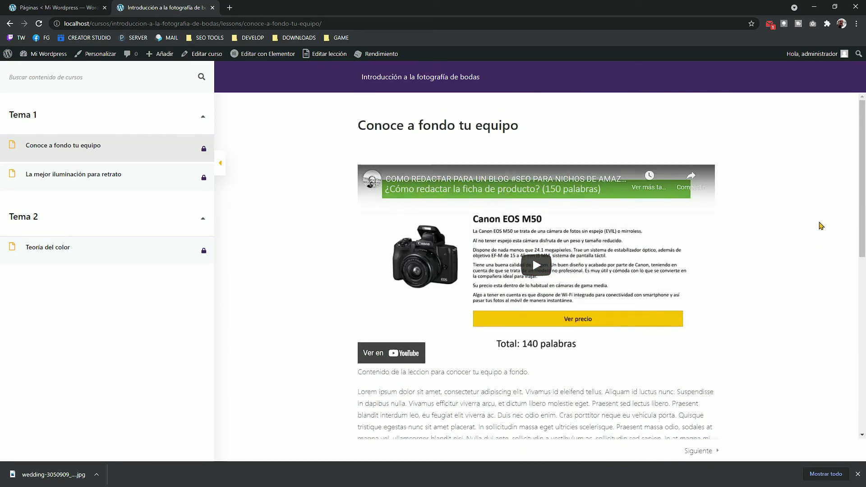
Step: Return to the course page, copy its web address, and open the browser menu
key(alt+Left)
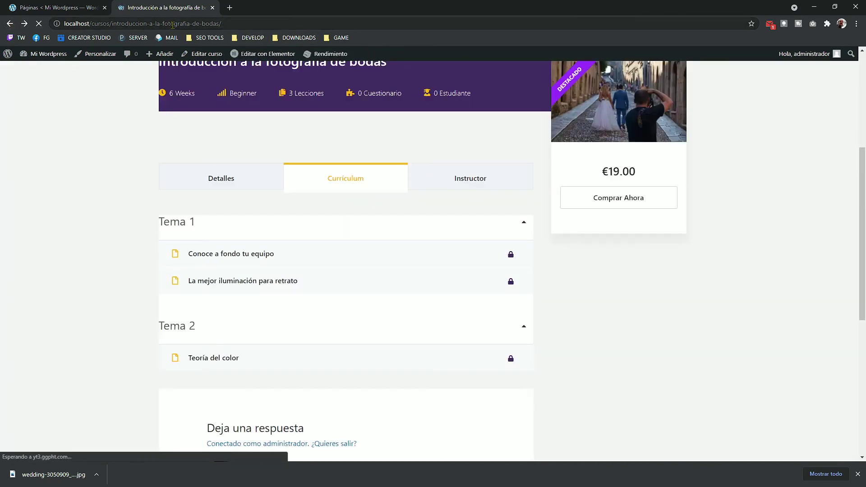
click(172, 25)
key(ctrl+c)
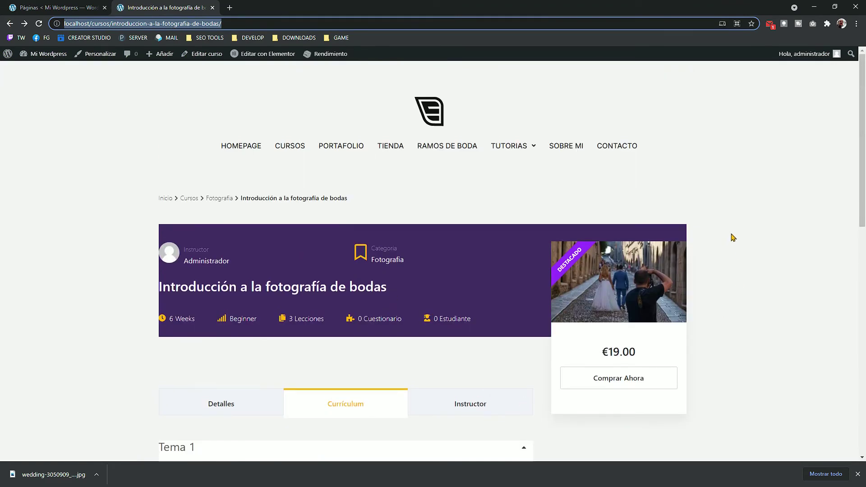
click(856, 23)
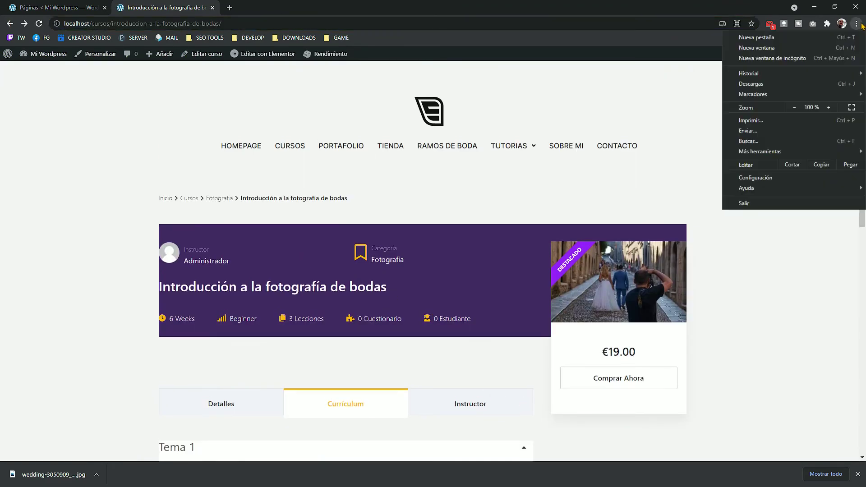
Step: Load the course page in a private window and view its curriculum
click(757, 56)
key(ctrl+v)
key(Return)
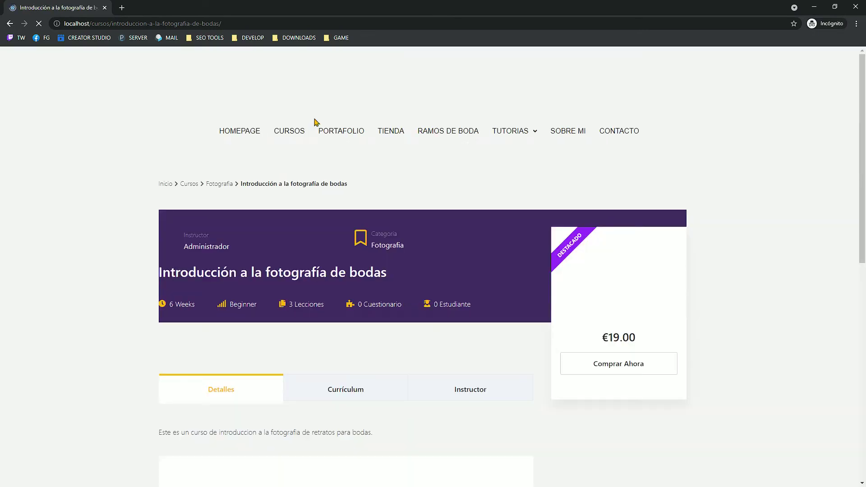
scroll(452, 329, down, 3)
click(329, 259)
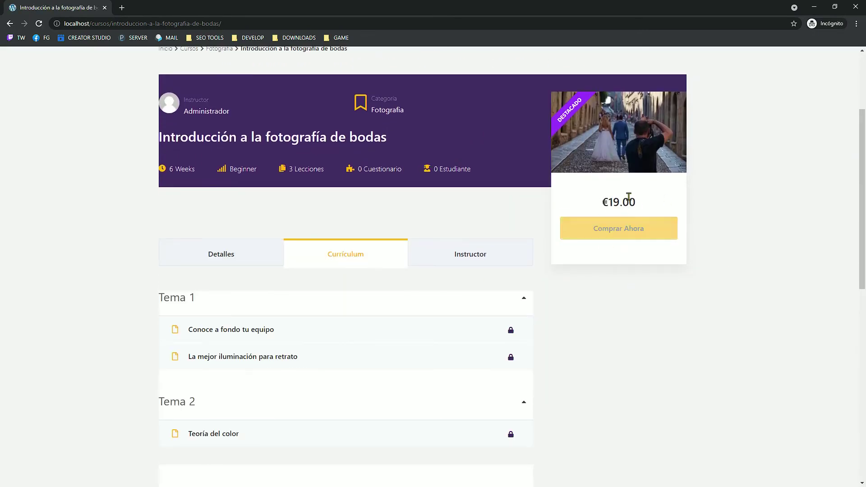
scroll(248, 242, down, 2)
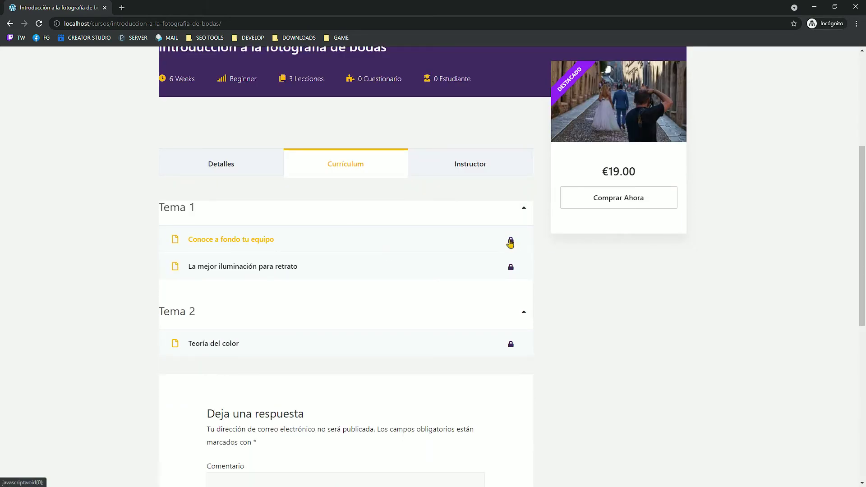
Step: Buy the course with PayPal as a visitor, then return to the Cursos catalogue
click(618, 198)
scroll(741, 285, up, 4)
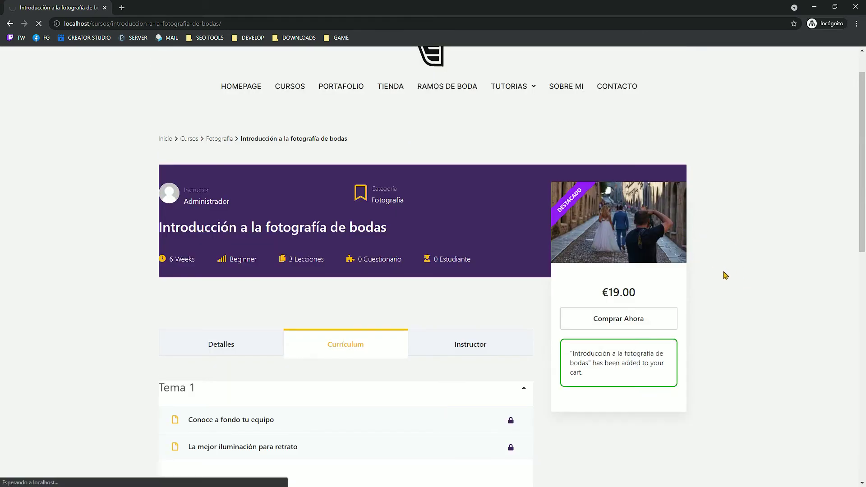
scroll(675, 202, down, 3)
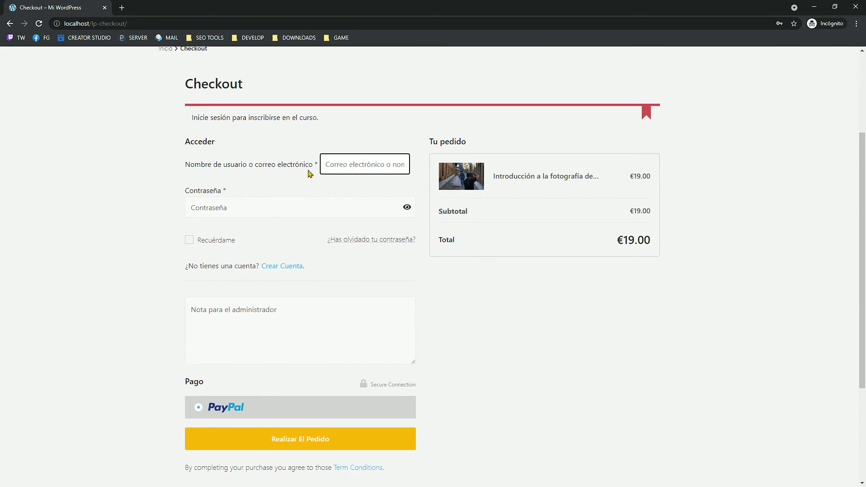
scroll(162, 322, down, 2)
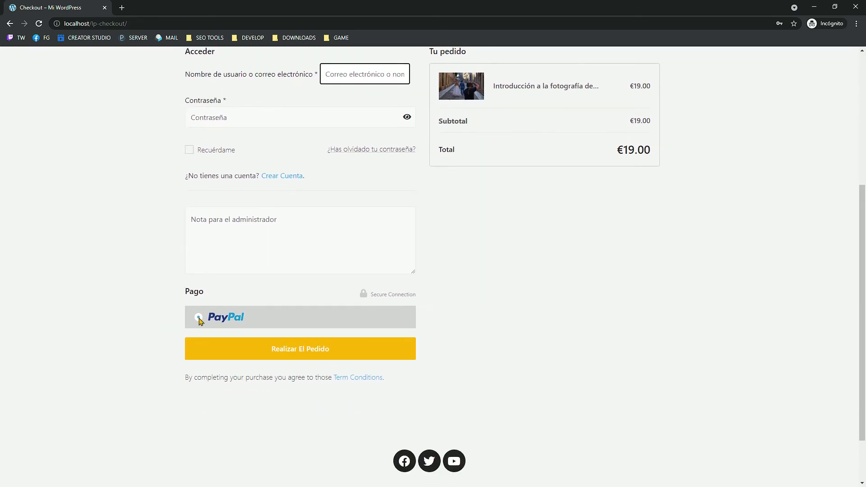
click(201, 318)
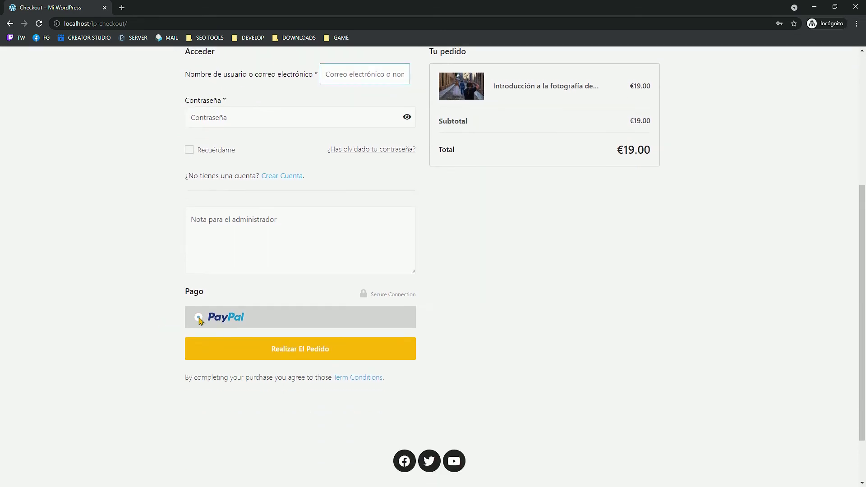
click(359, 342)
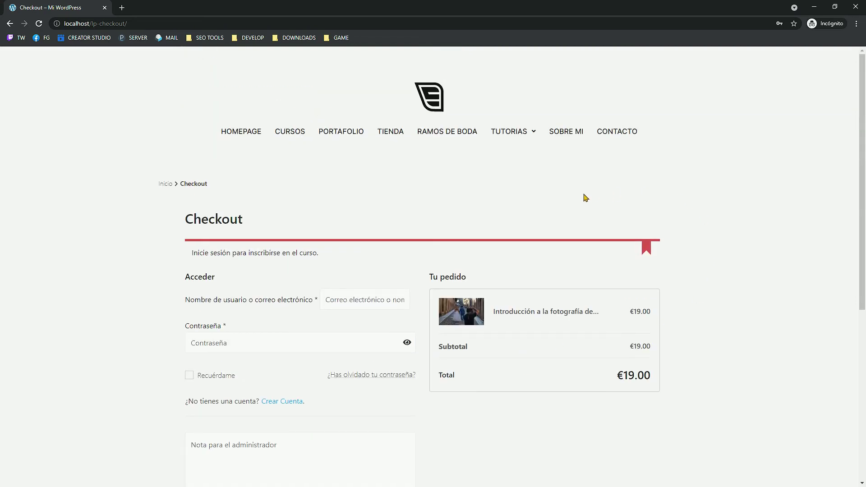
click(288, 133)
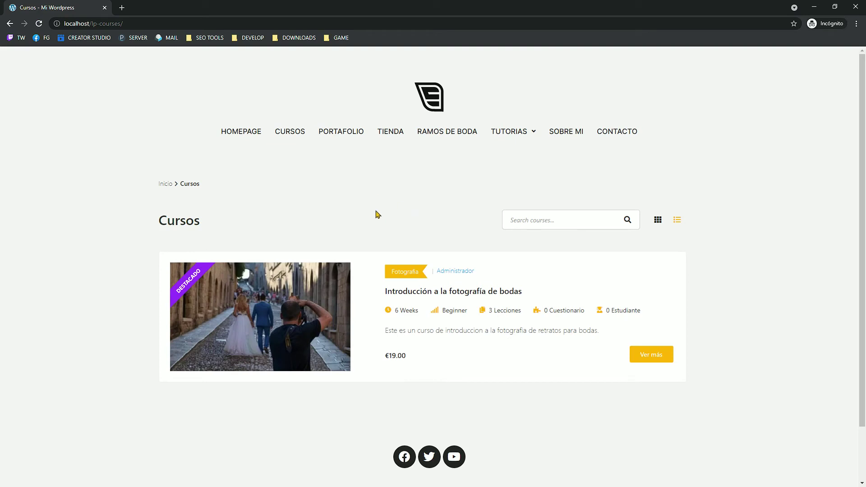
key(alt+Tab)
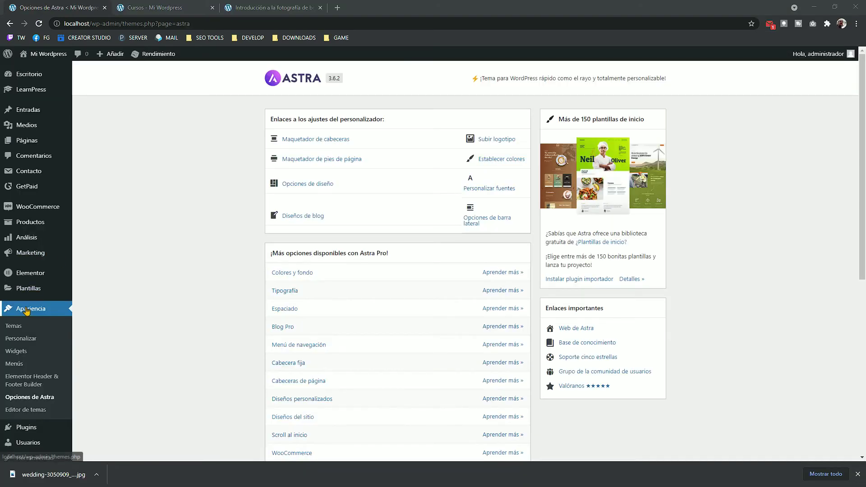
Step: In the Customizer's Global > Colores, set the Fondo background colour to white
click(21, 343)
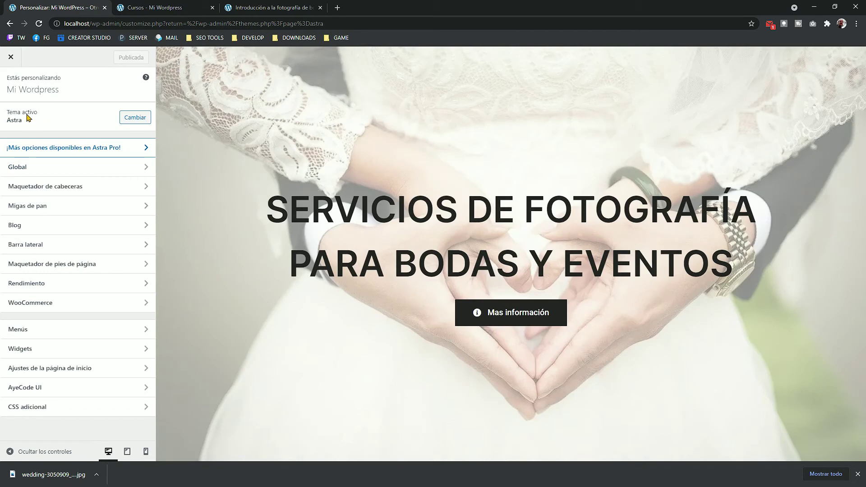
click(59, 168)
click(59, 132)
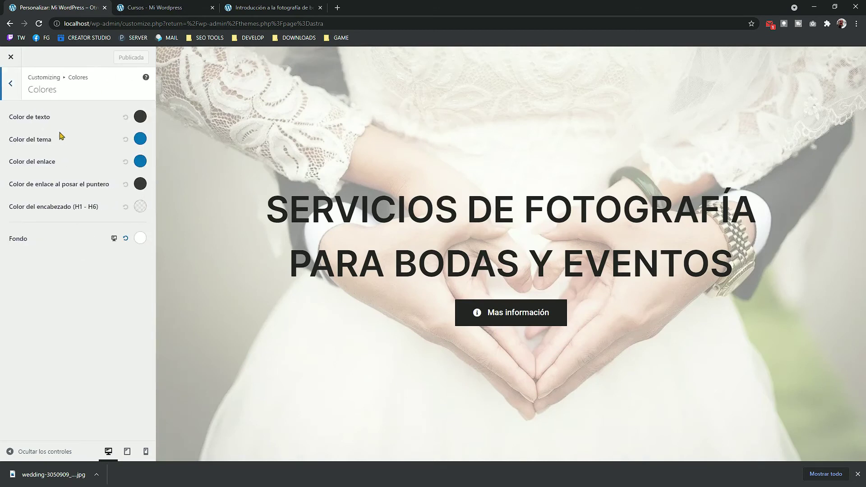
click(140, 239)
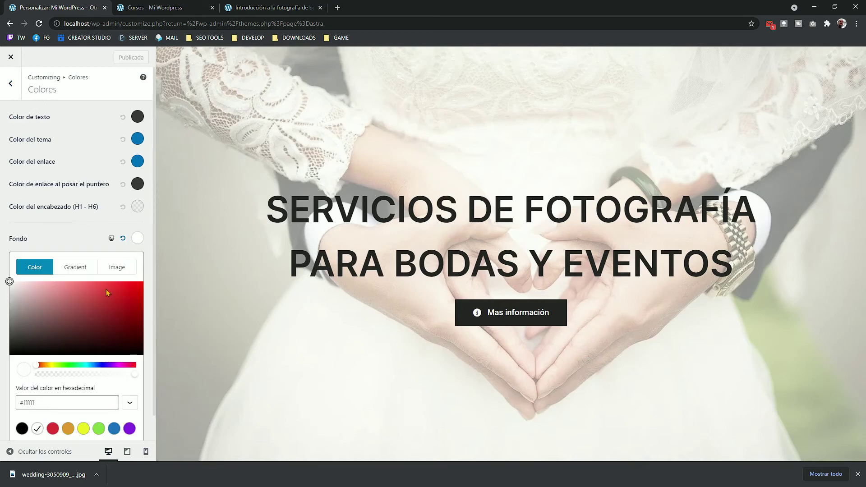
click(10, 282)
key(Escape)
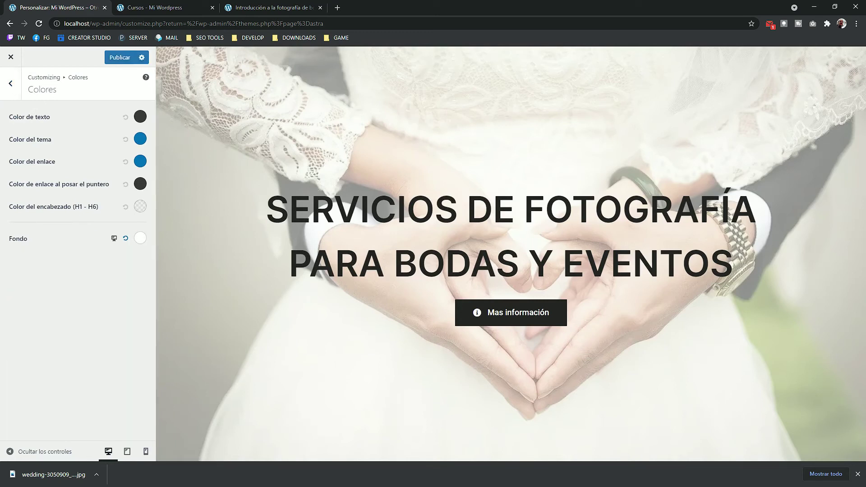
click(139, 239)
key(Escape)
Step: Publish the customizer changes and review the course page
click(121, 58)
click(282, 7)
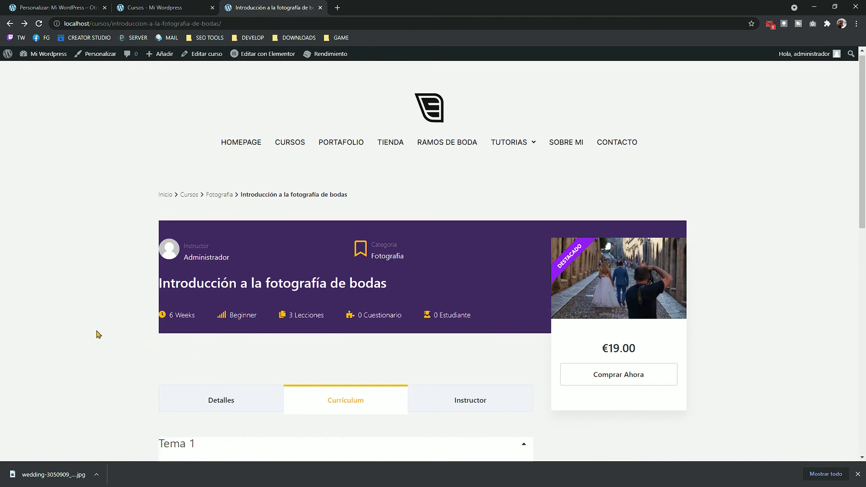
scroll(205, 336, down, 10)
scroll(322, 235, up, 5)
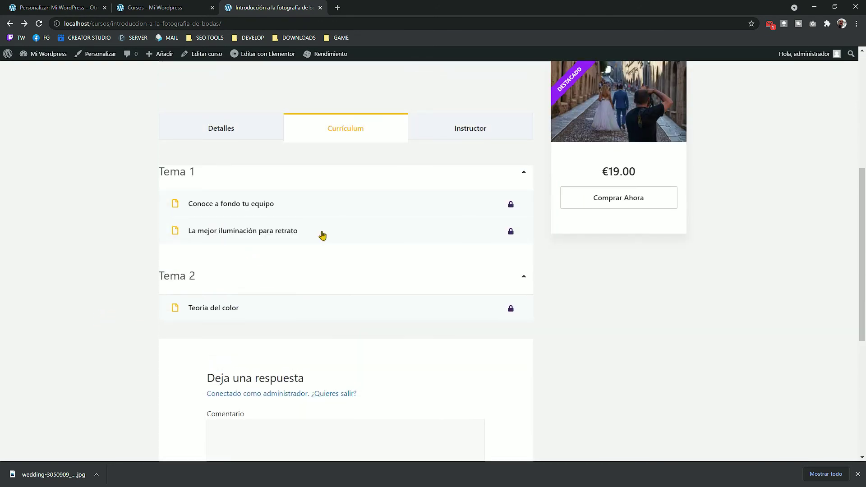
scroll(158, 240, up, 6)
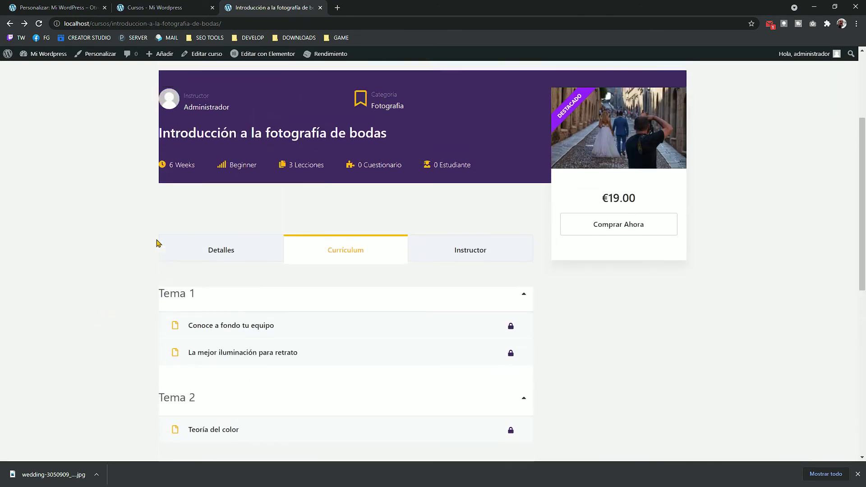
Step: Reload the course page to see the published colour changes
click(76, 8)
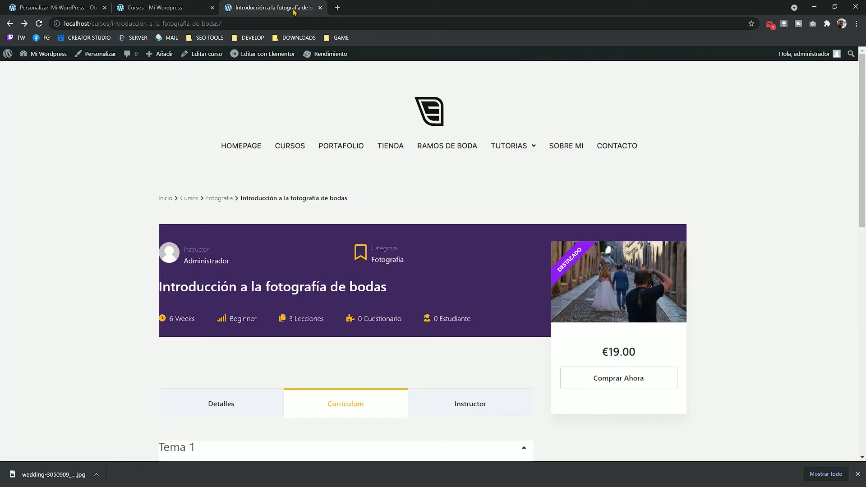
click(271, 7)
click(38, 23)
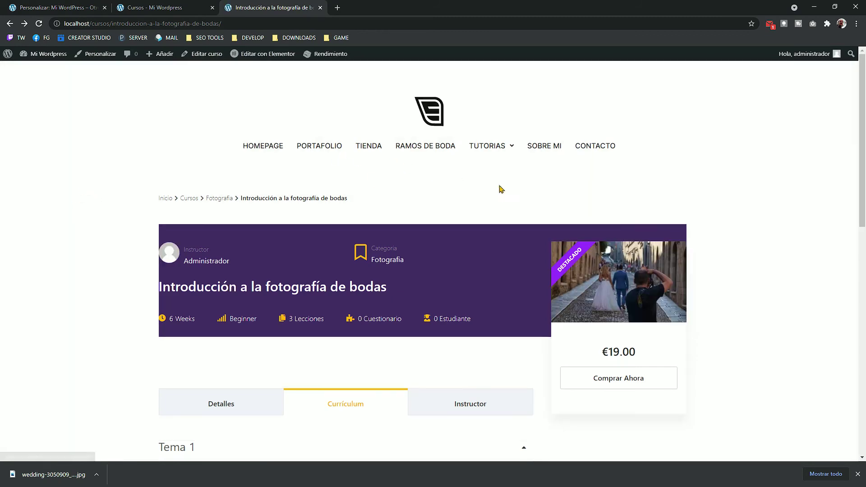
scroll(686, 199, down, 7)
scroll(703, 327, down, 5)
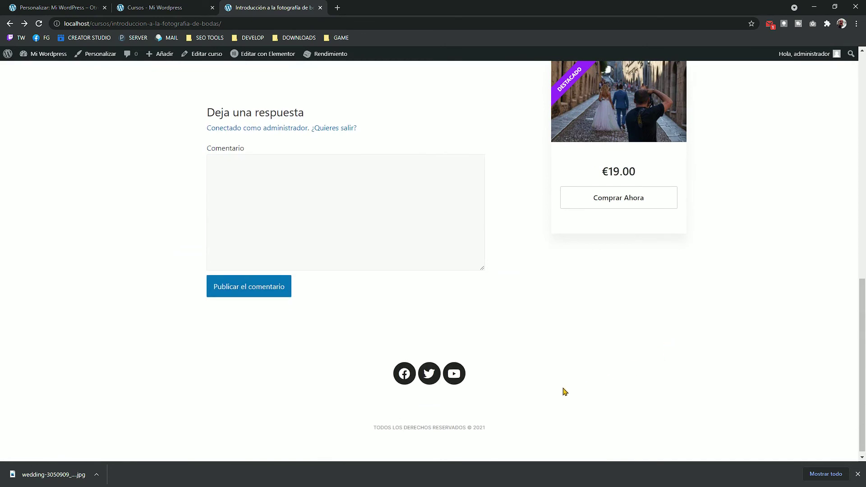
scroll(562, 390, up, 12)
Step: Reload and check the Cursos list page, then close the customizer
click(155, 8)
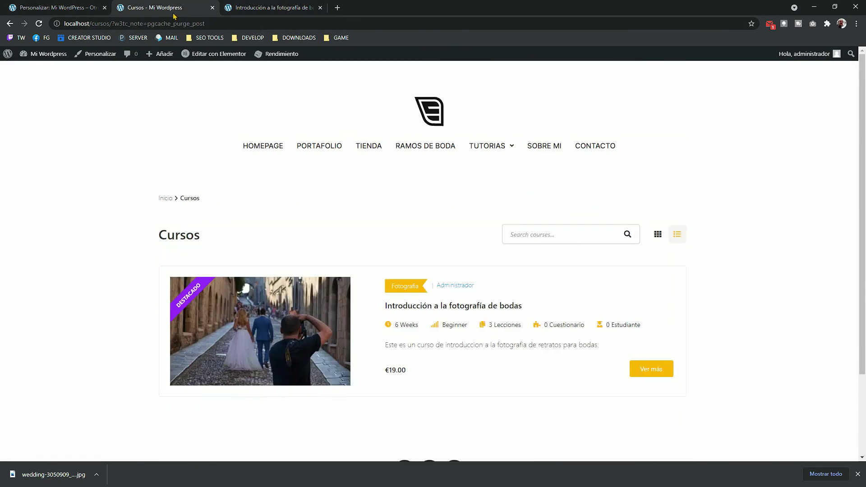
click(39, 24)
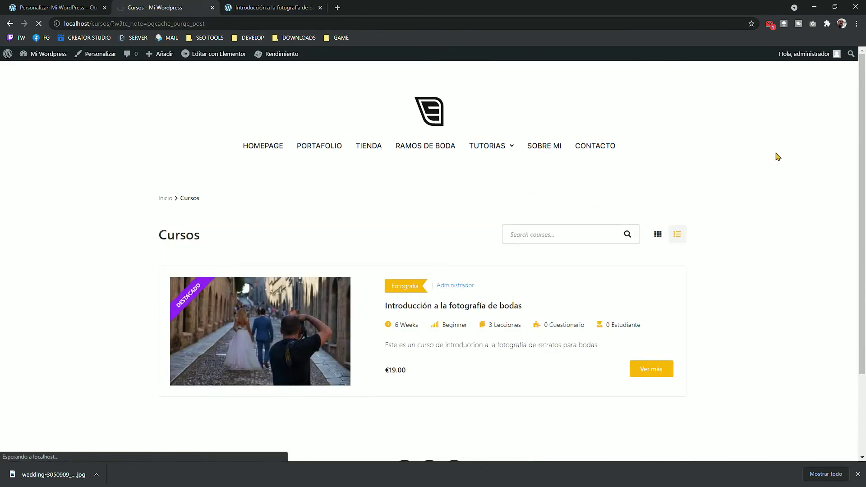
scroll(763, 216, down, 6)
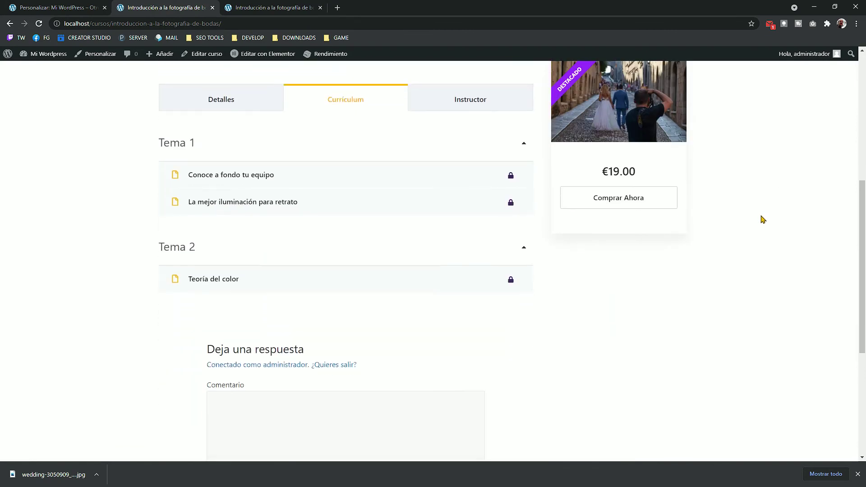
scroll(763, 220, down, 5)
scroll(771, 250, up, 11)
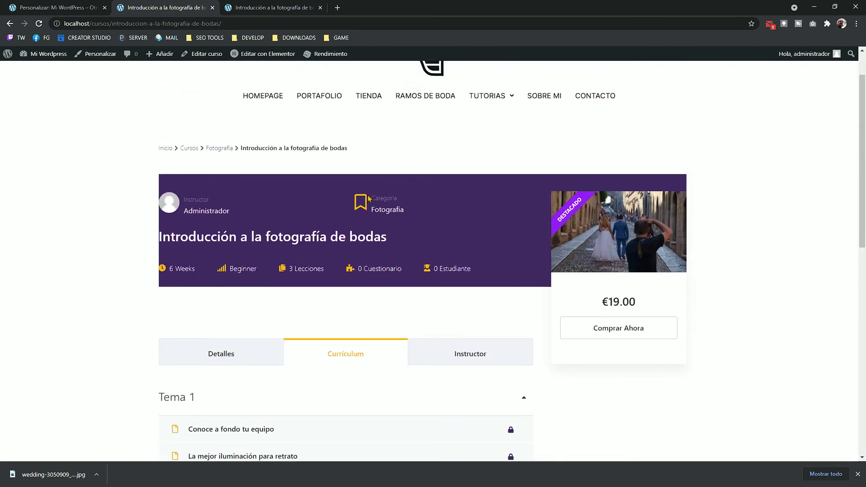
click(62, 10)
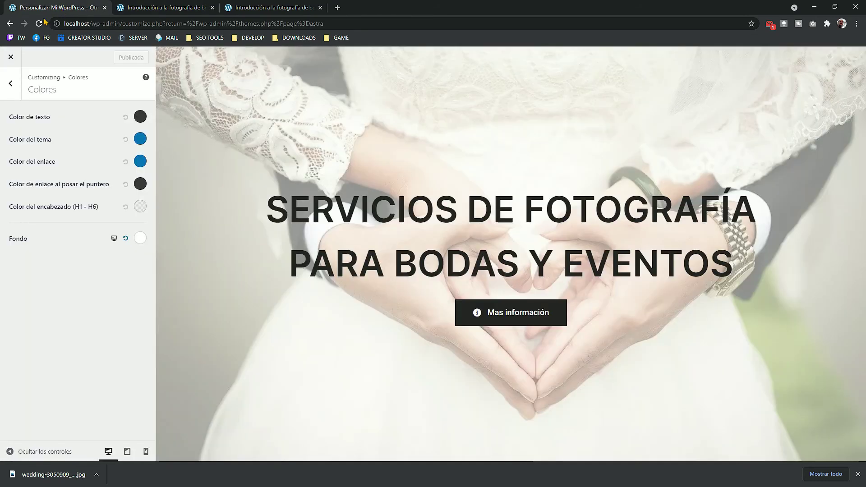
click(11, 58)
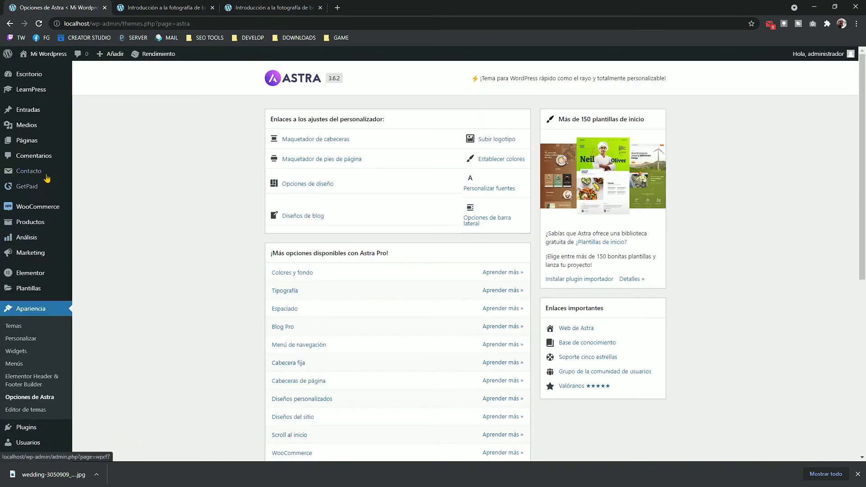
Step: Review the LearnPress Avanzado settings colours, then go to the LearnPress Cursos list
mouse_move(34, 93)
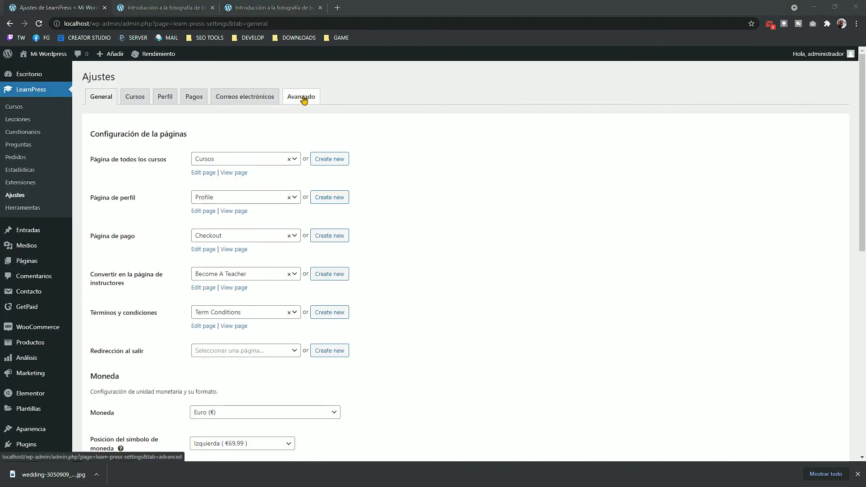
click(304, 99)
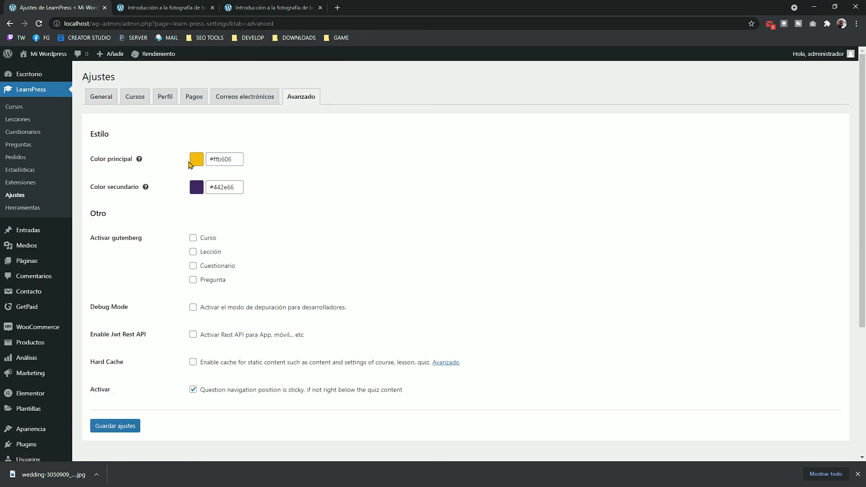
click(18, 109)
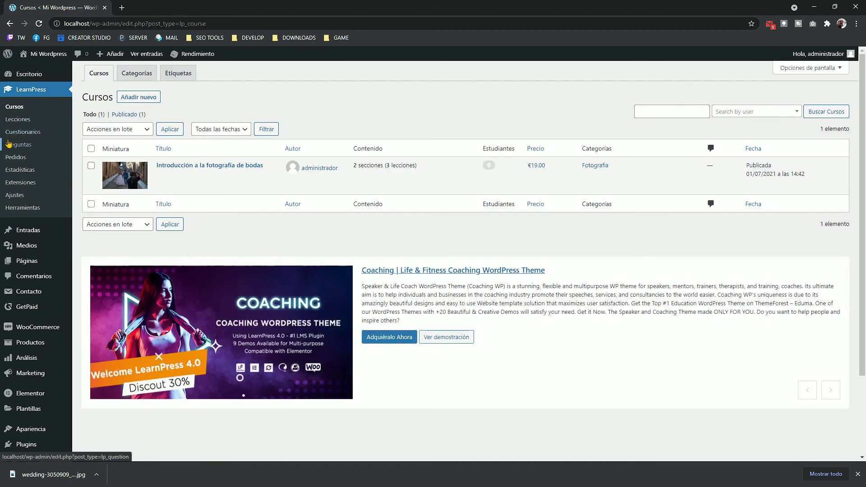
Step: Duplicate the wedding photography course and retitle the copy 'Fotografia avanzada de bodas'
mouse_move(237, 189)
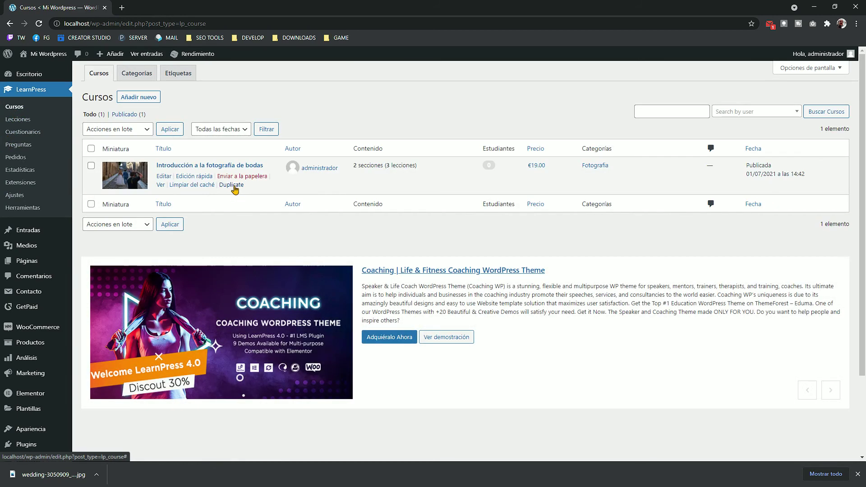
click(231, 185)
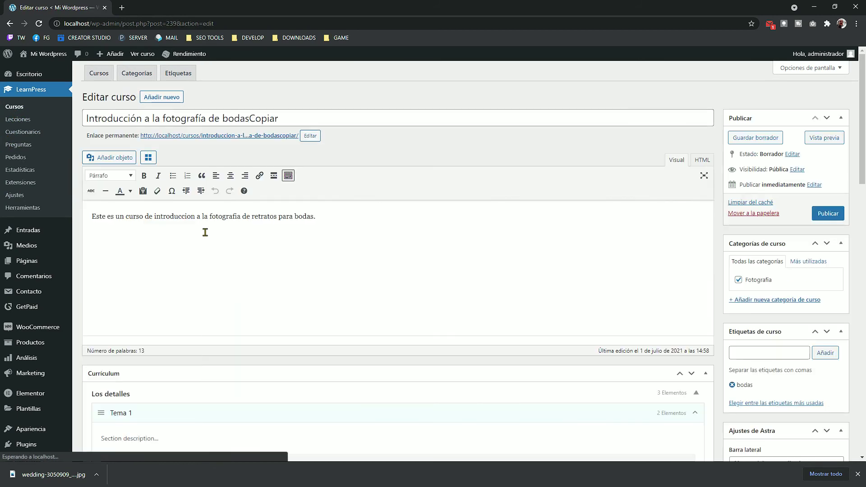
click(245, 121)
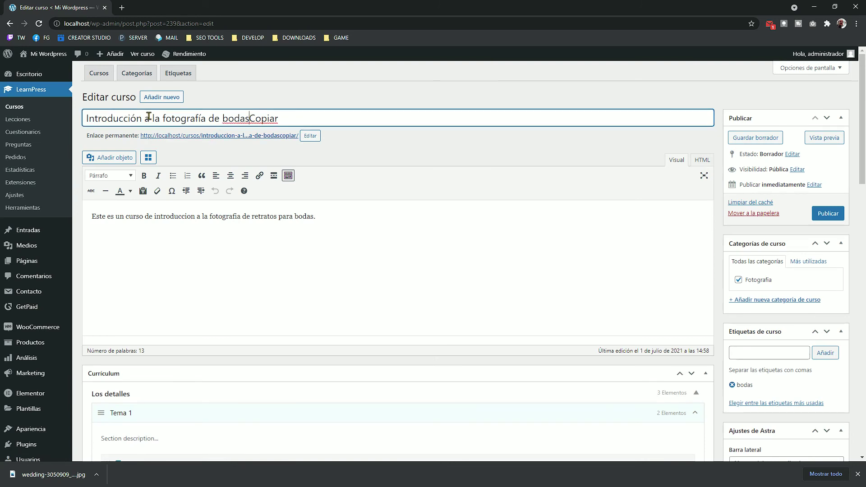
drag(310, 117, 70, 111)
text(Fotogr)
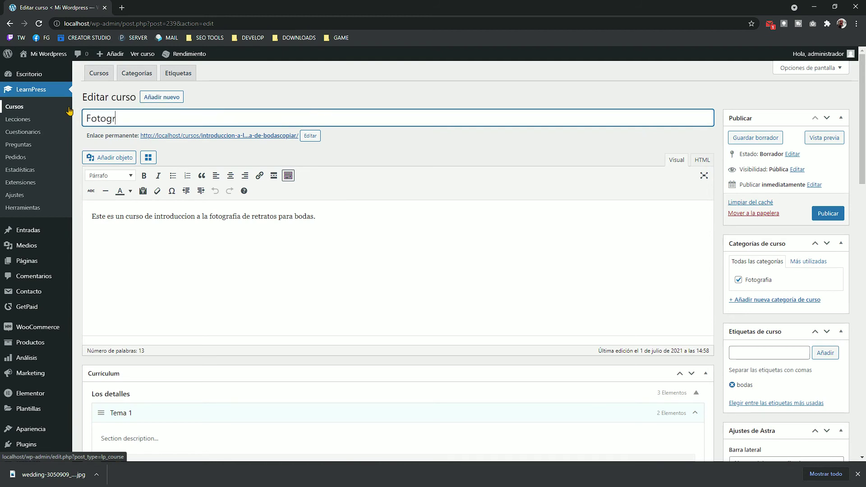
text(afia avanzada)
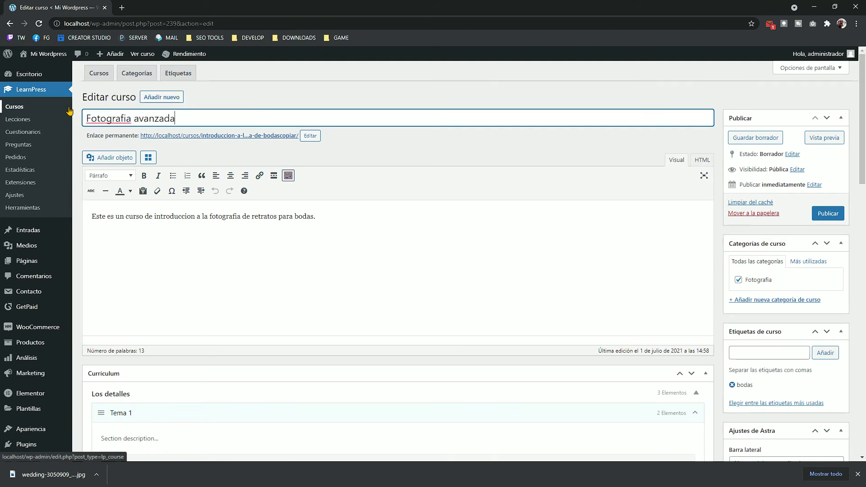
text( de bodas)
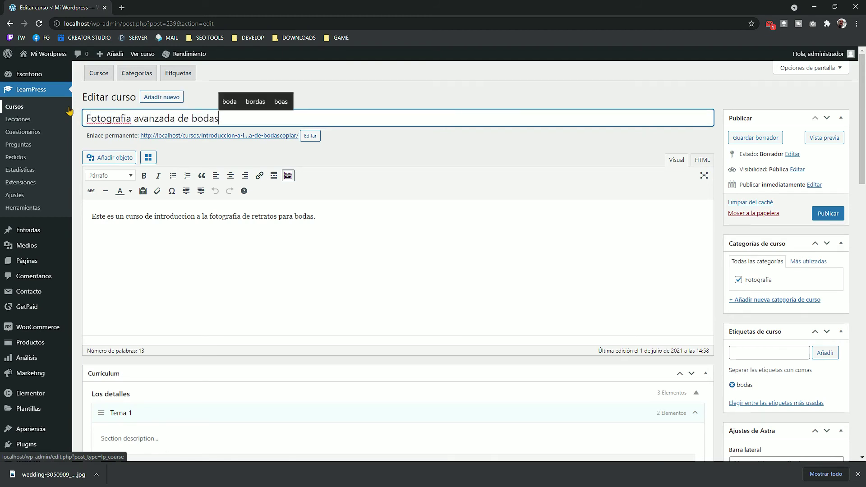
click(234, 247)
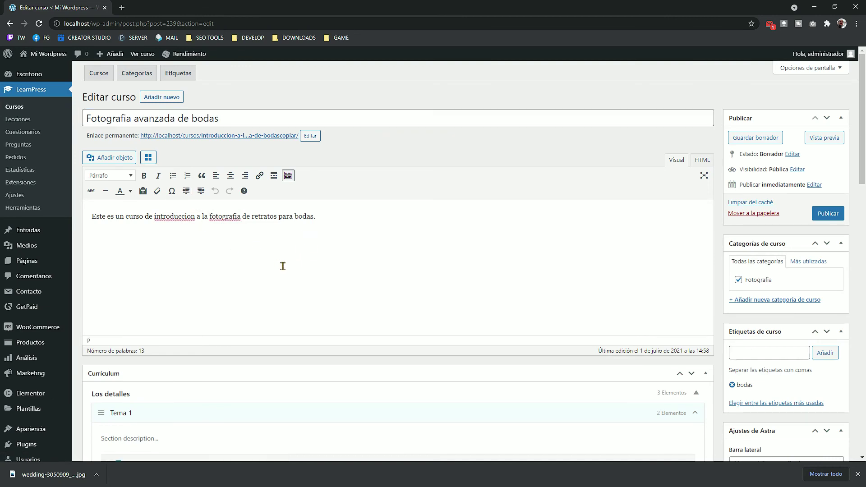
Step: Set the night-time wedding photo as the featured image and publish the course
scroll(283, 266, down, 15)
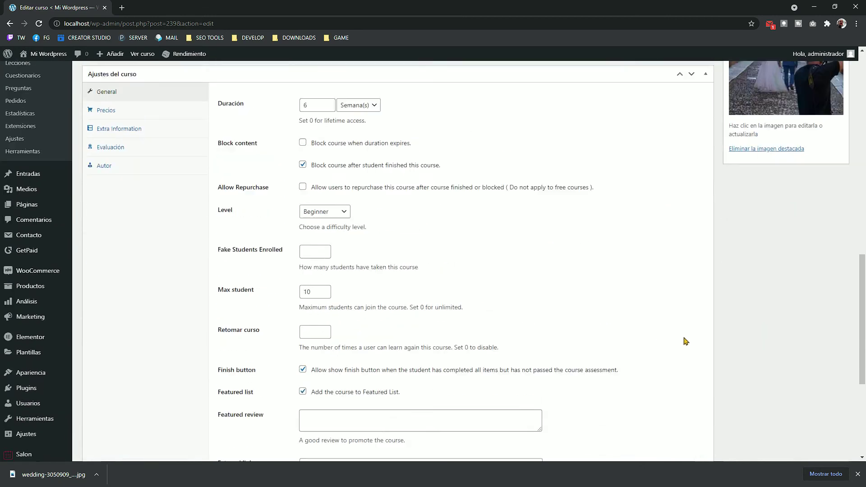
scroll(685, 341, up, 4)
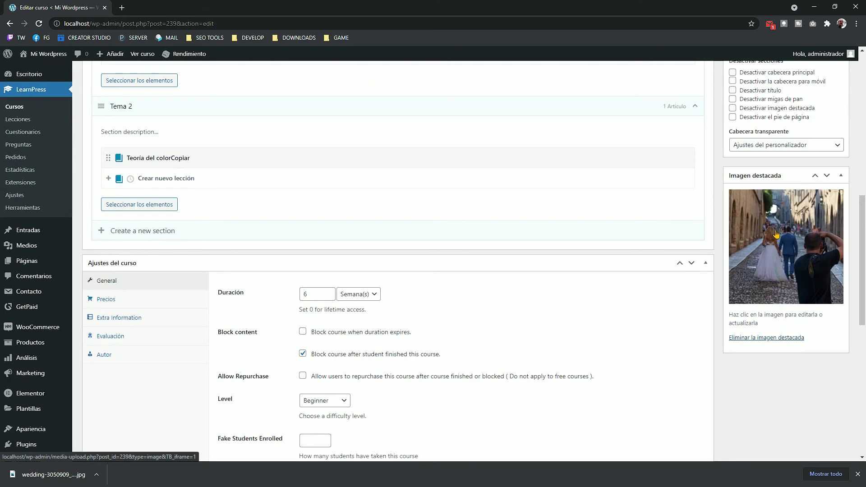
click(746, 240)
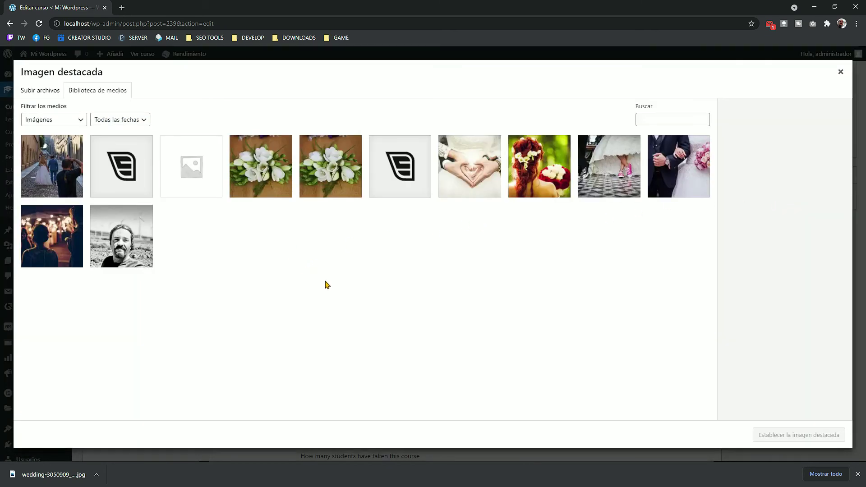
click(78, 242)
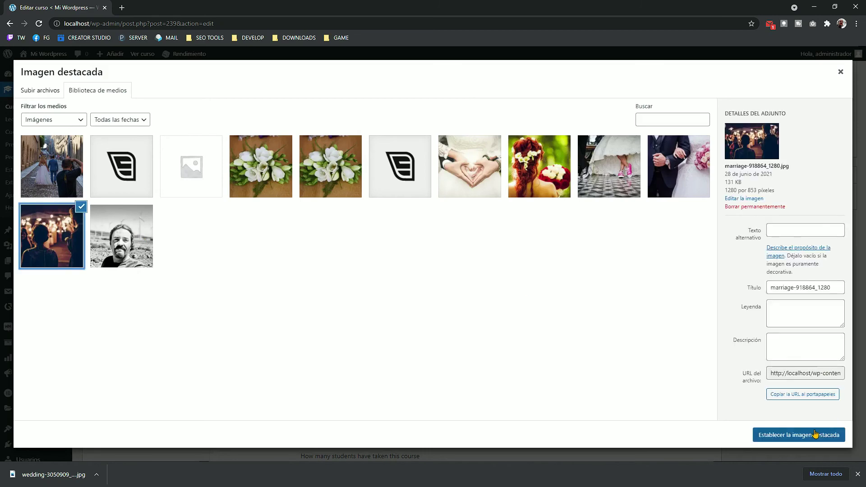
click(810, 435)
scroll(821, 295, up, 8)
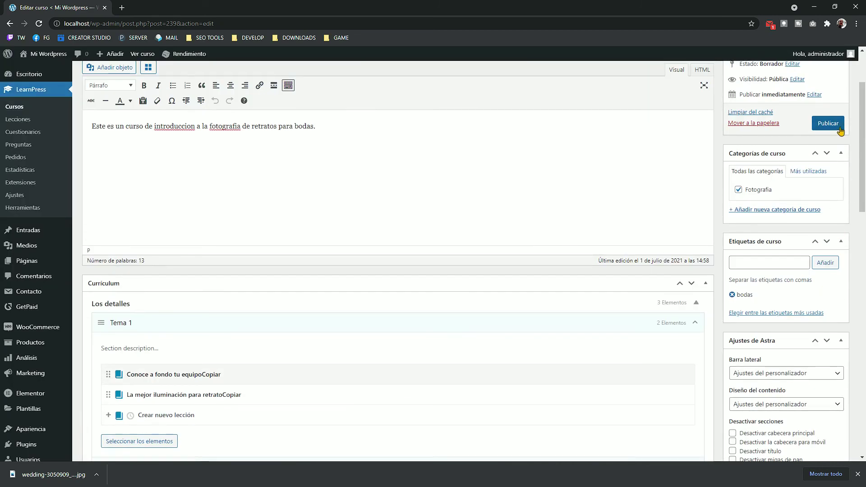
scroll(832, 166, down, 5)
scroll(835, 166, up, 7)
click(827, 214)
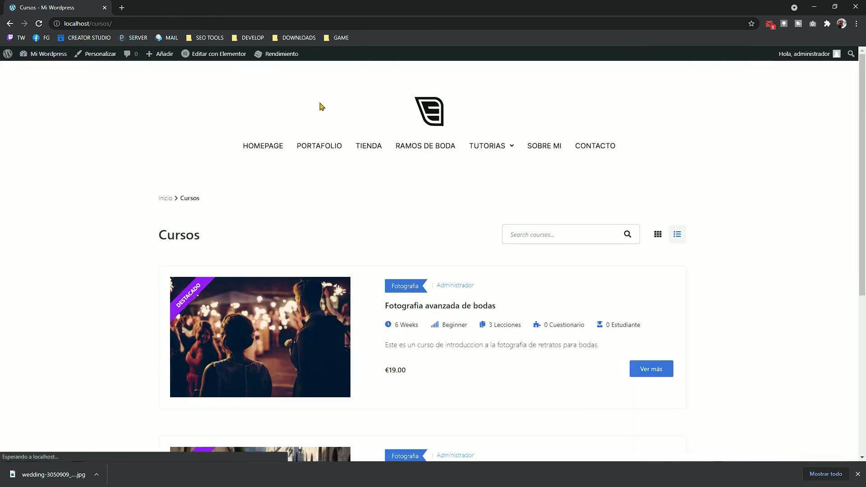
Step: View both wedding courses on the live Cursos page in grid layout
scroll(765, 257, down, 6)
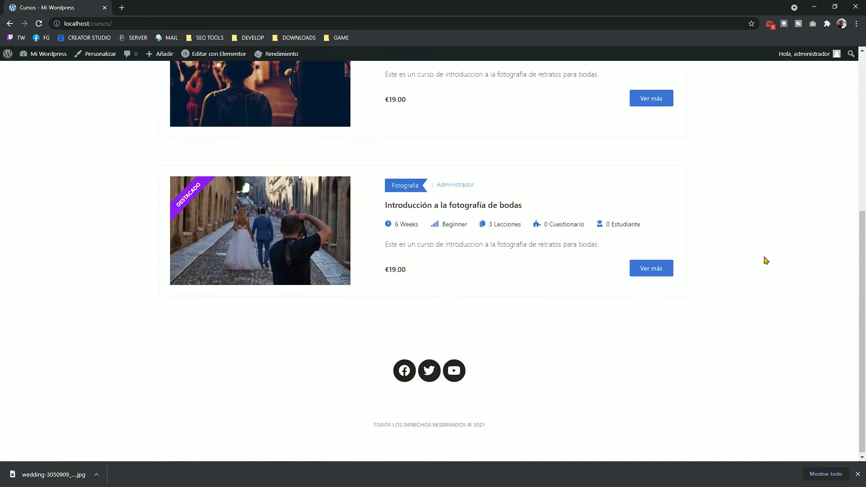
scroll(763, 259, up, 4)
click(664, 149)
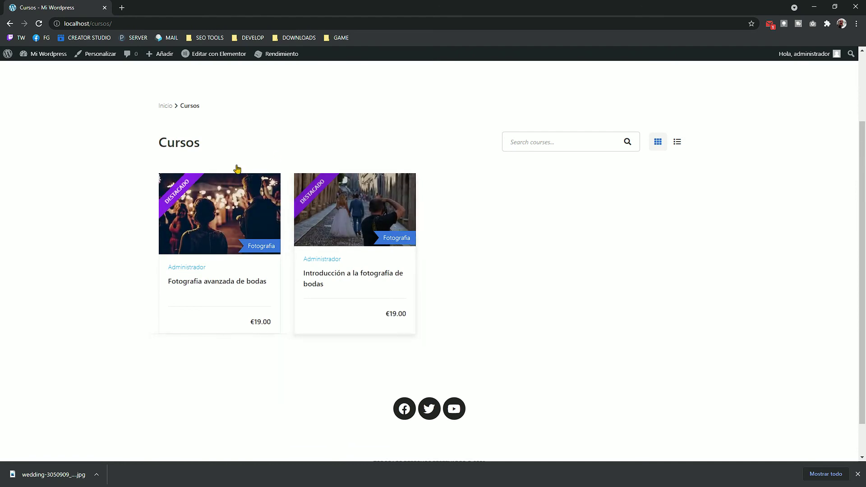
scroll(427, 235, up, 3)
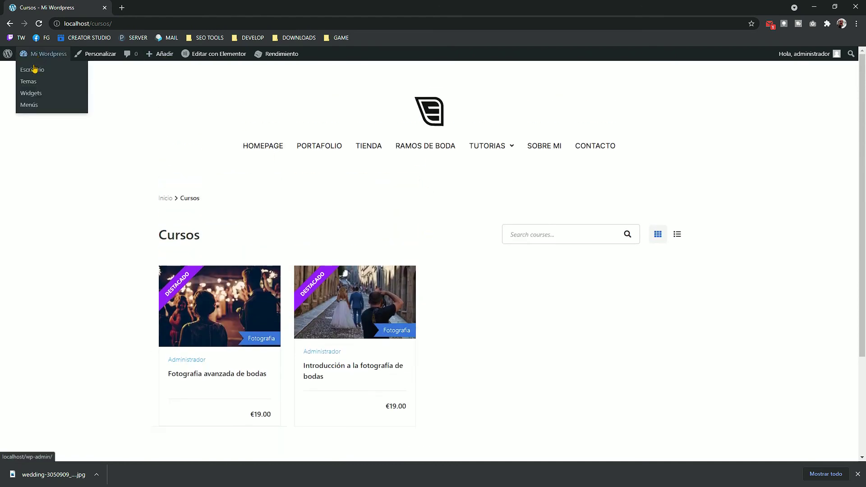
Step: Return to the admin LearnPress Cursos list and open the original course for editing
click(35, 69)
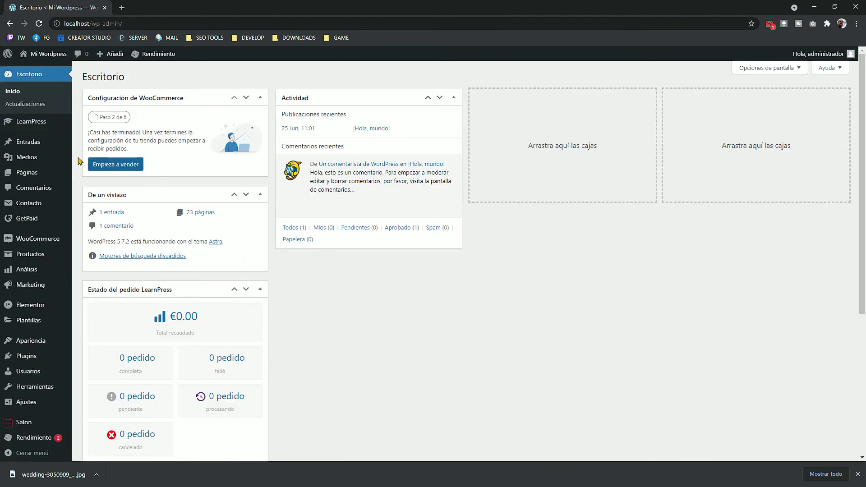
mouse_move(28, 127)
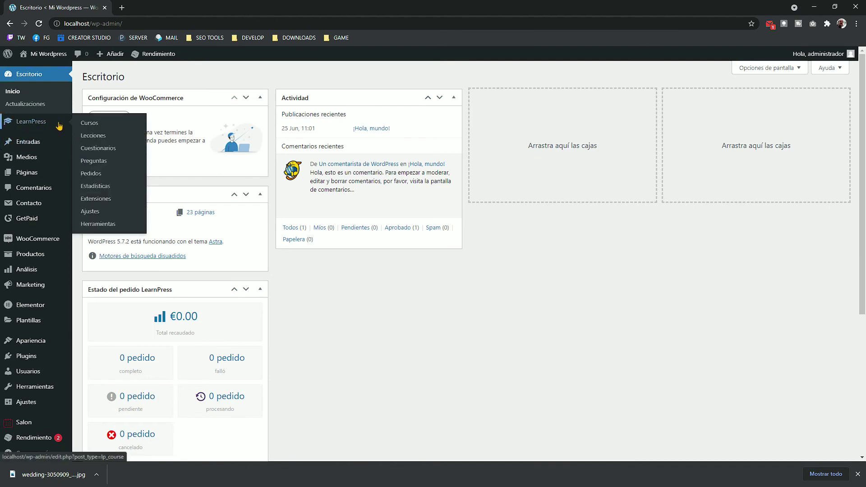
click(85, 120)
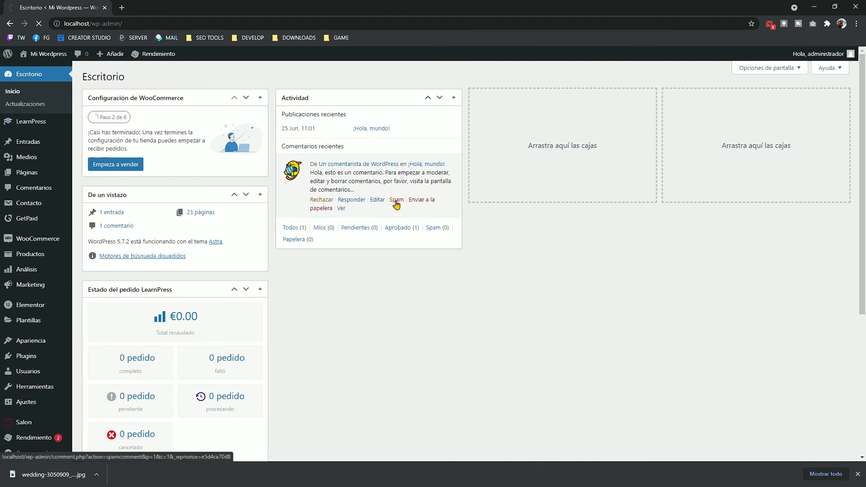
click(202, 209)
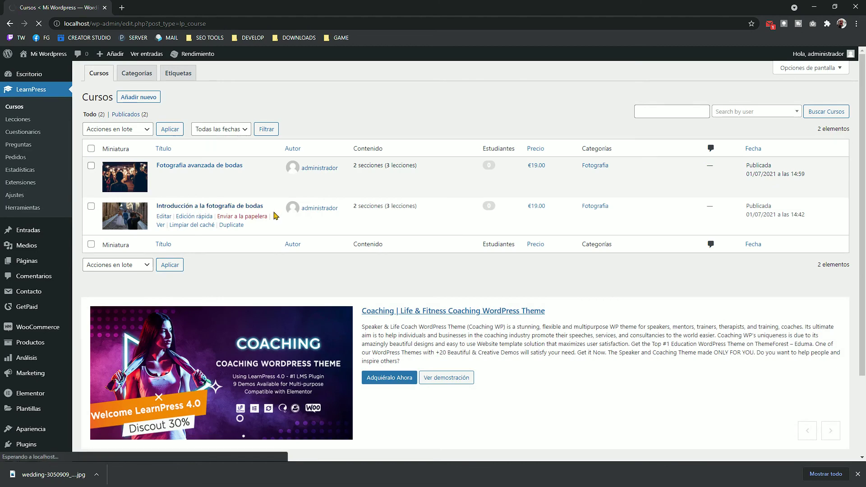
Step: Save the original course with the Featured list option unchecked
scroll(271, 270, down, 7)
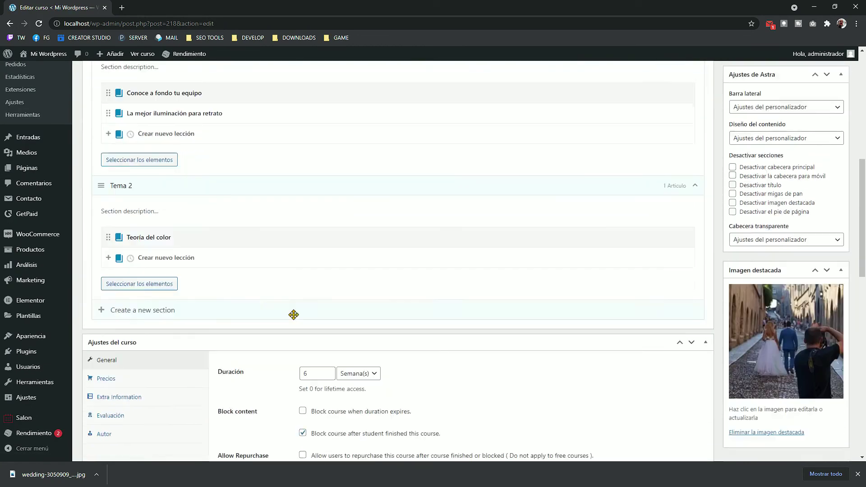
scroll(293, 314, down, 10)
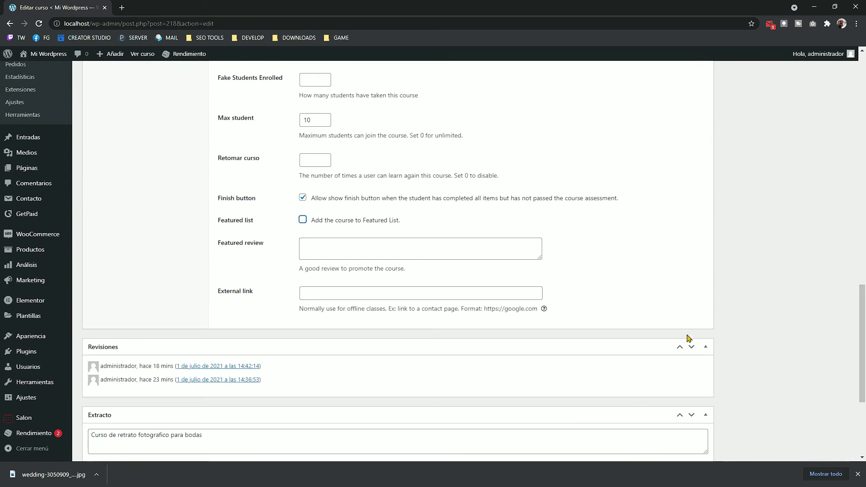
scroll(773, 321, up, 13)
scroll(827, 185, up, 5)
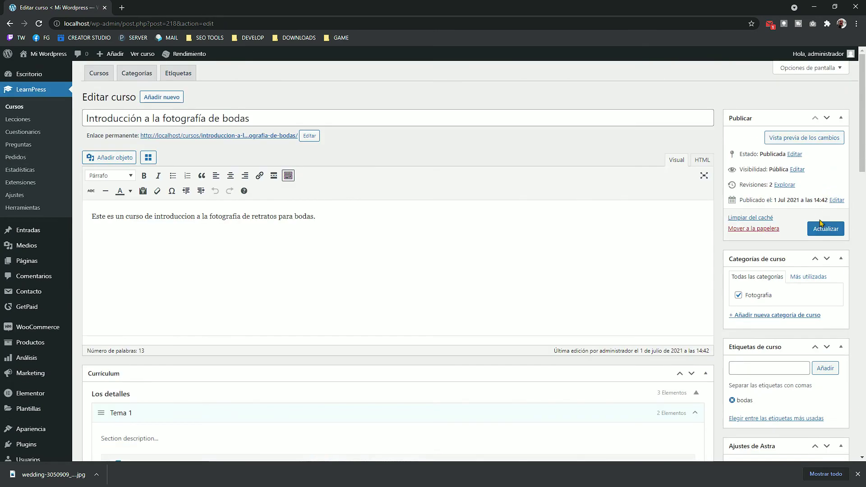
click(826, 229)
Step: View the public course archive in list view in a new tab to confirm only 'Fotografia avanzada de bodas' is featured, then close it
mouse_move(66, 54)
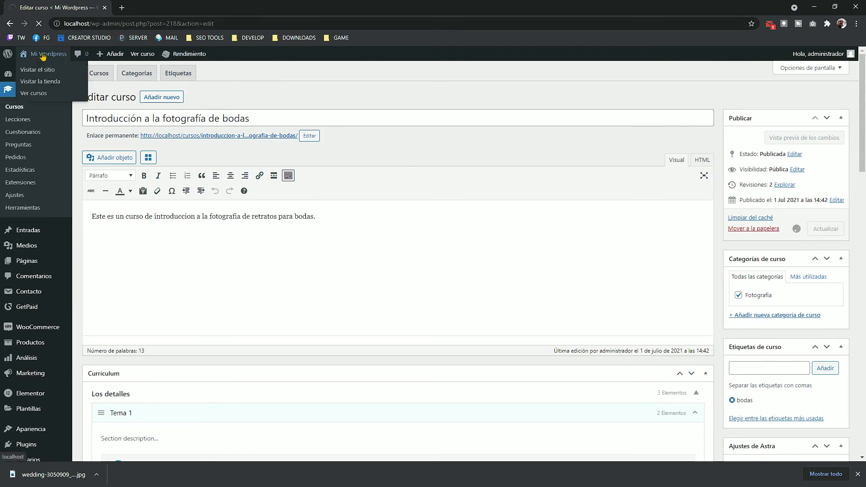
right_click(54, 69)
click(90, 70)
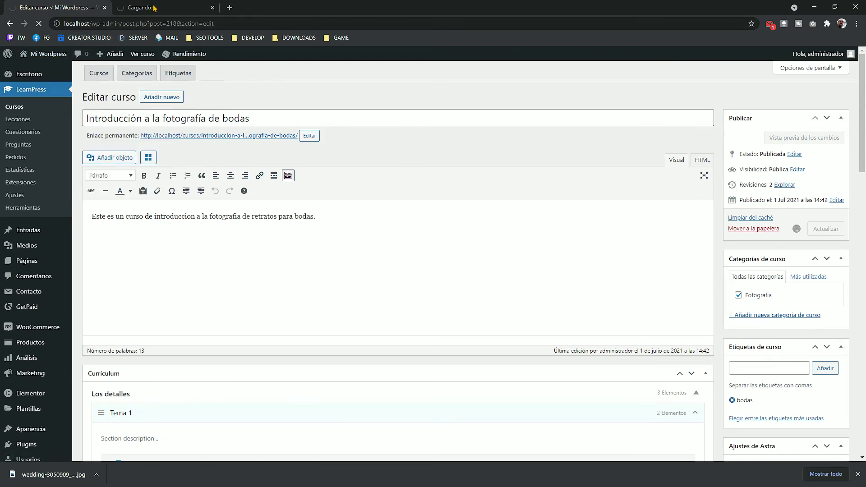
click(156, 8)
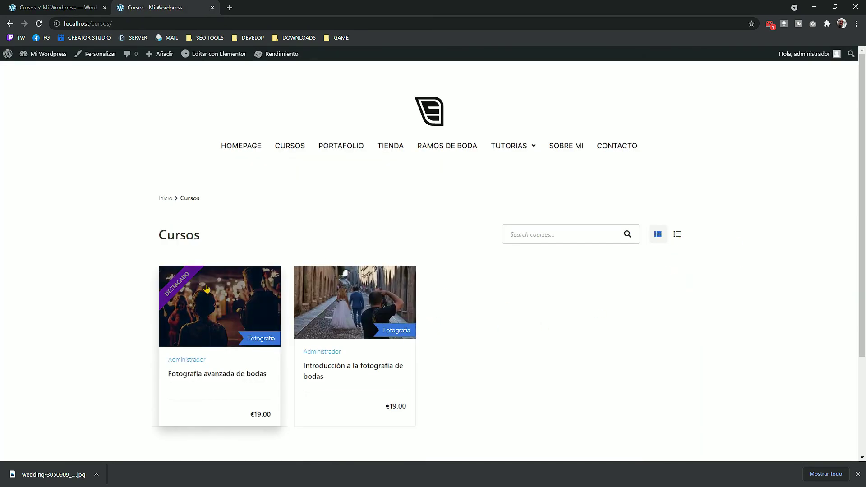
click(672, 238)
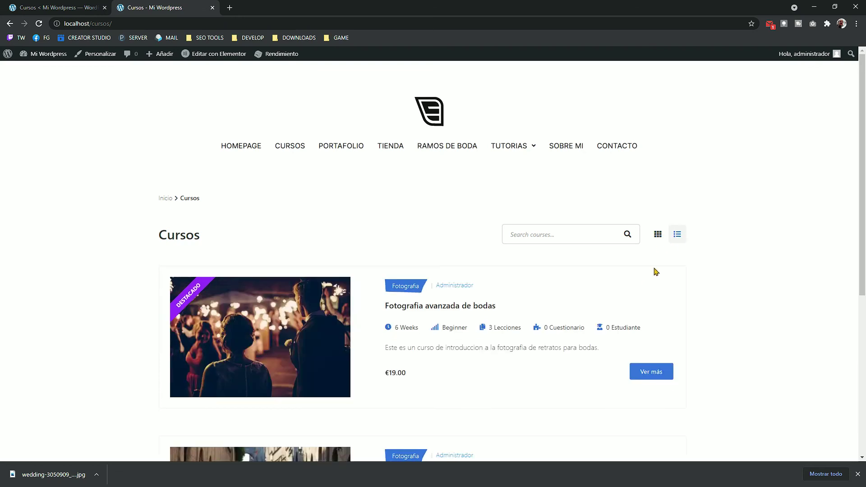
scroll(712, 277, down, 5)
scroll(712, 272, up, 6)
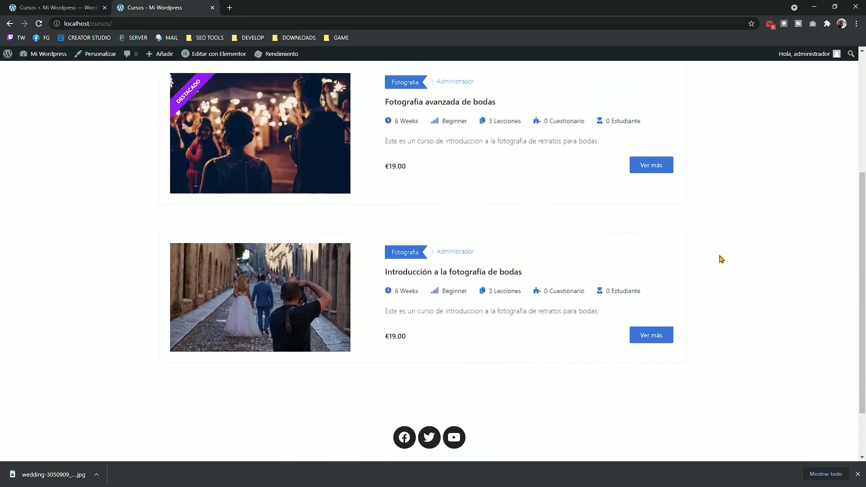
scroll(779, 205, down, 4)
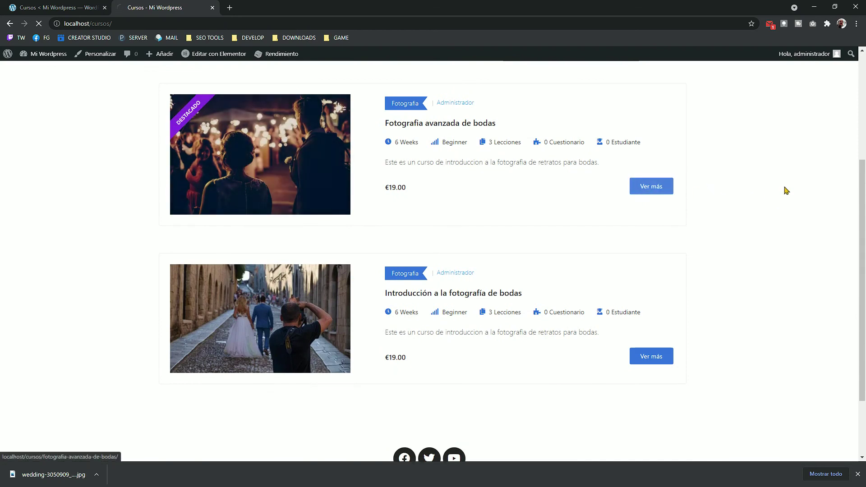
key(ctrl+w)
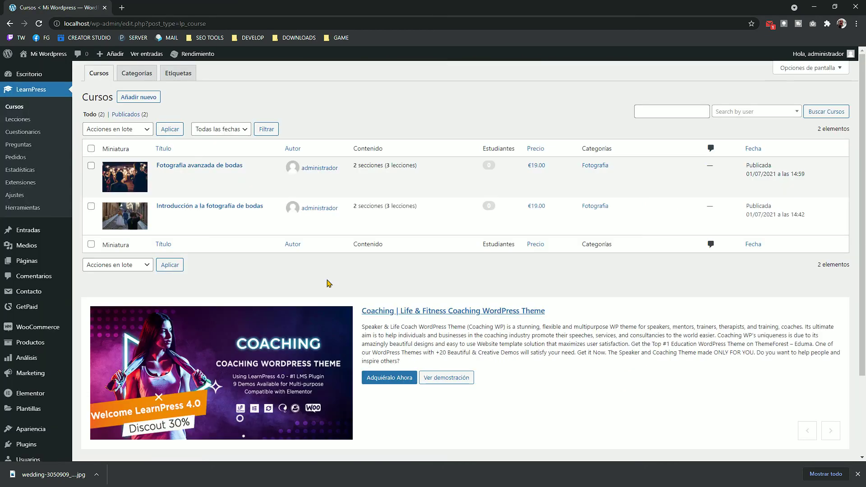